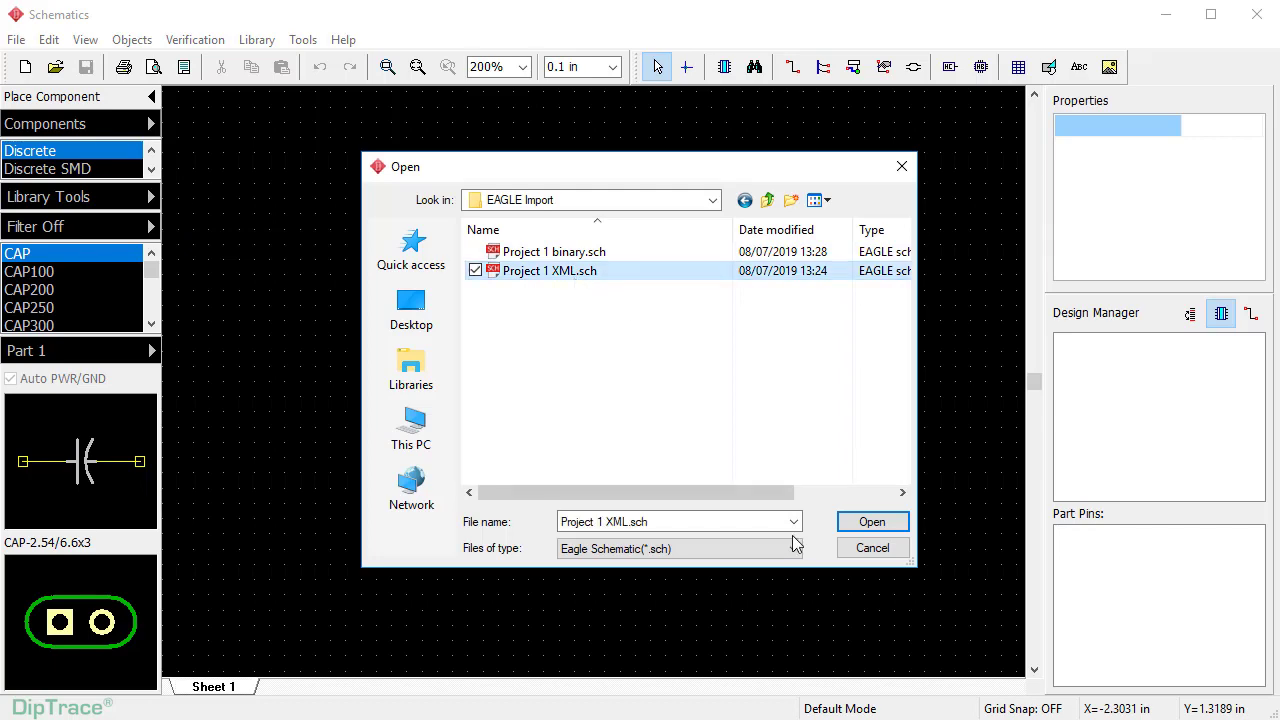
Step: Import the EAGLE schematic file Project 1 XML.sch
left_click(860, 525)
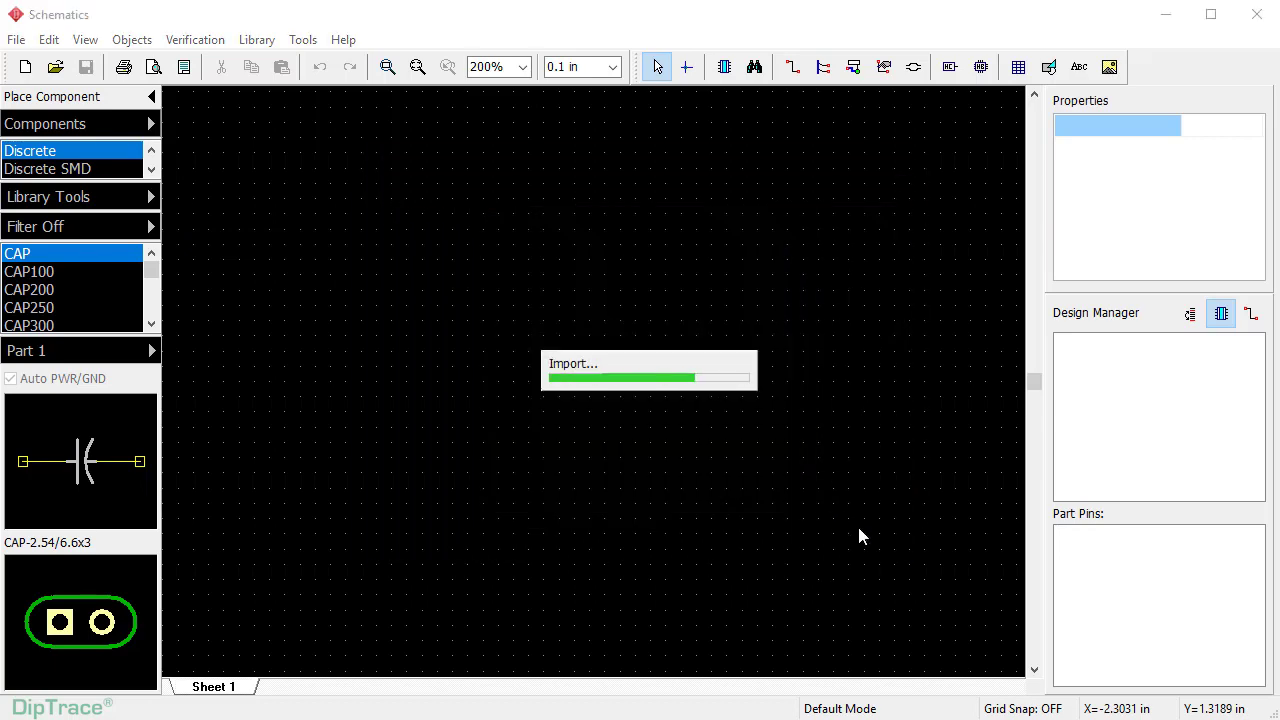
left_click(419, 67)
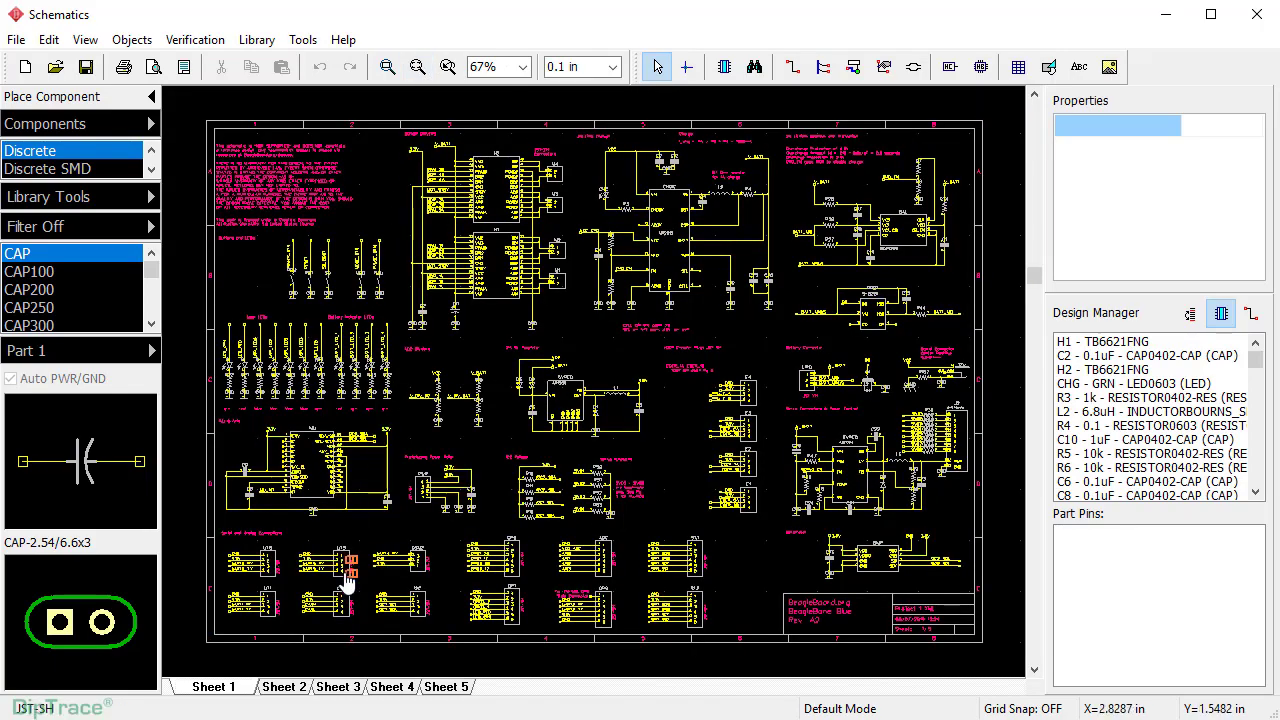
Step: Look through the imported sheets from Sheet 2 to Sheet 5 and return to Sheet 1
left_click(284, 688)
left_click(335, 688)
left_click(407, 689)
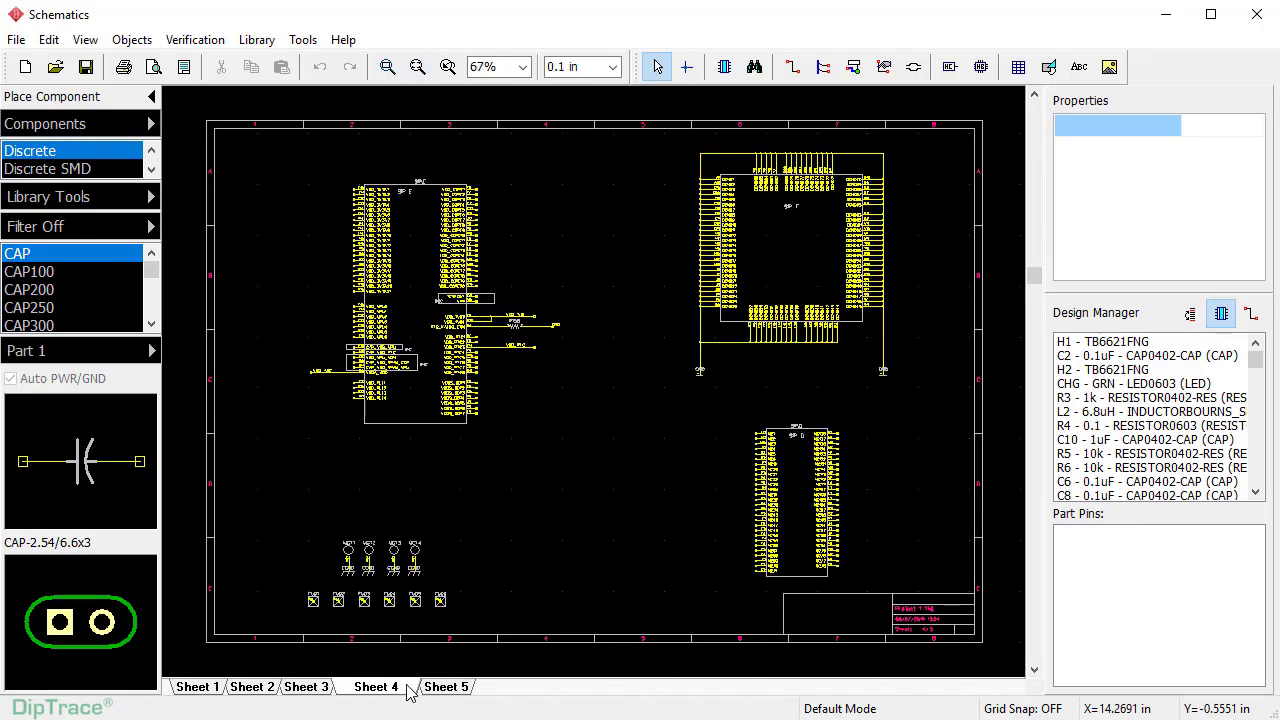
left_click(457, 688)
left_click(230, 689)
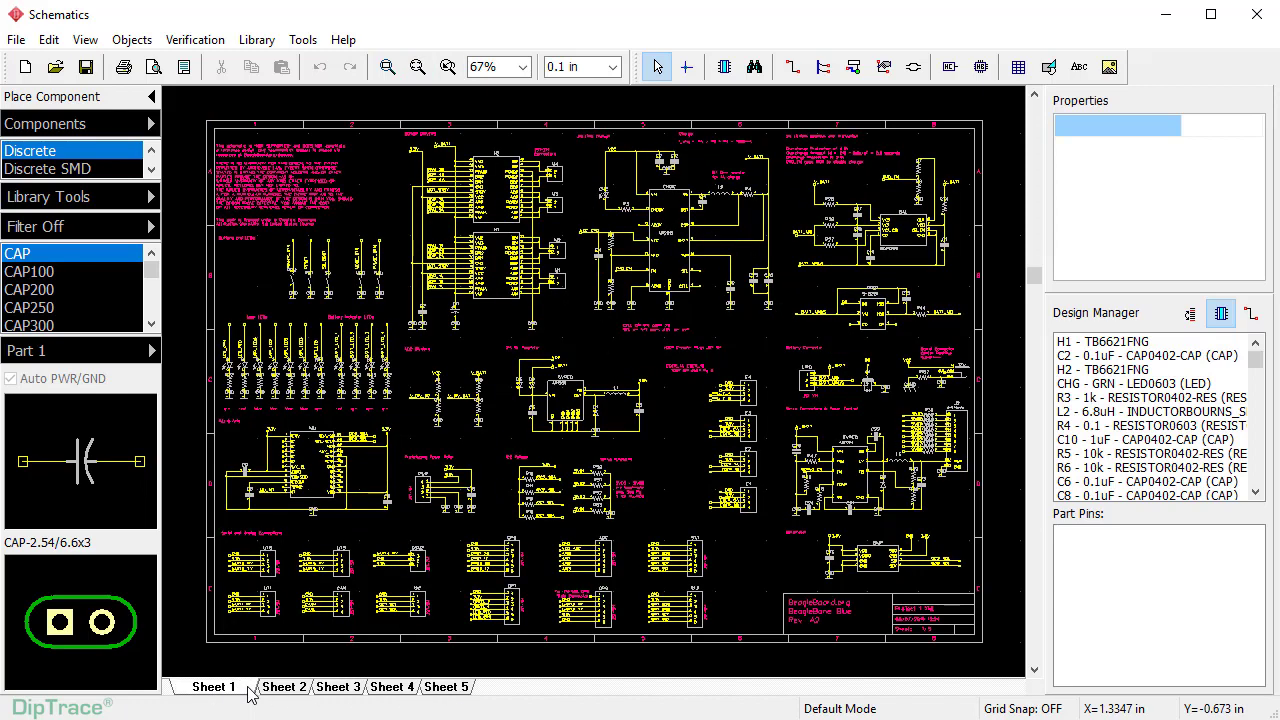
Step: Examine the UART and CAN connectors, the H1 and H2 motor driver circuits and the J2 header area on Sheet 1
left_click(388, 67)
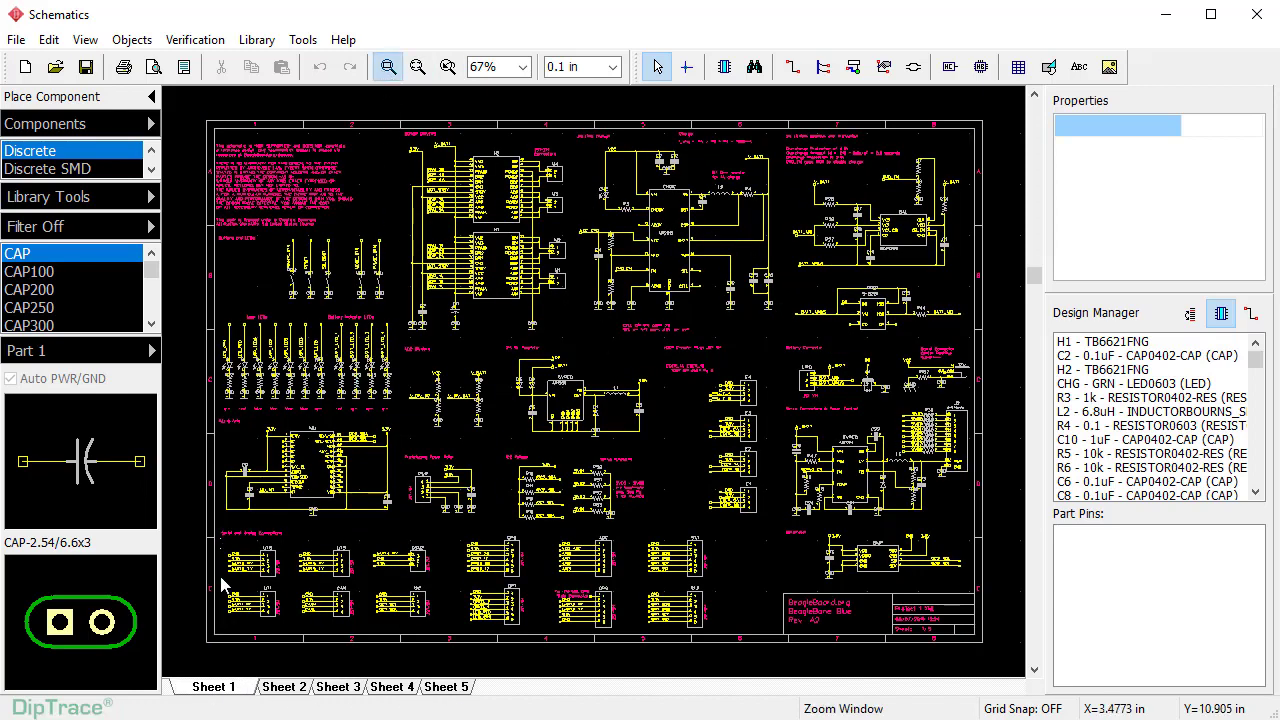
left_click_drag(222, 585, 372, 646)
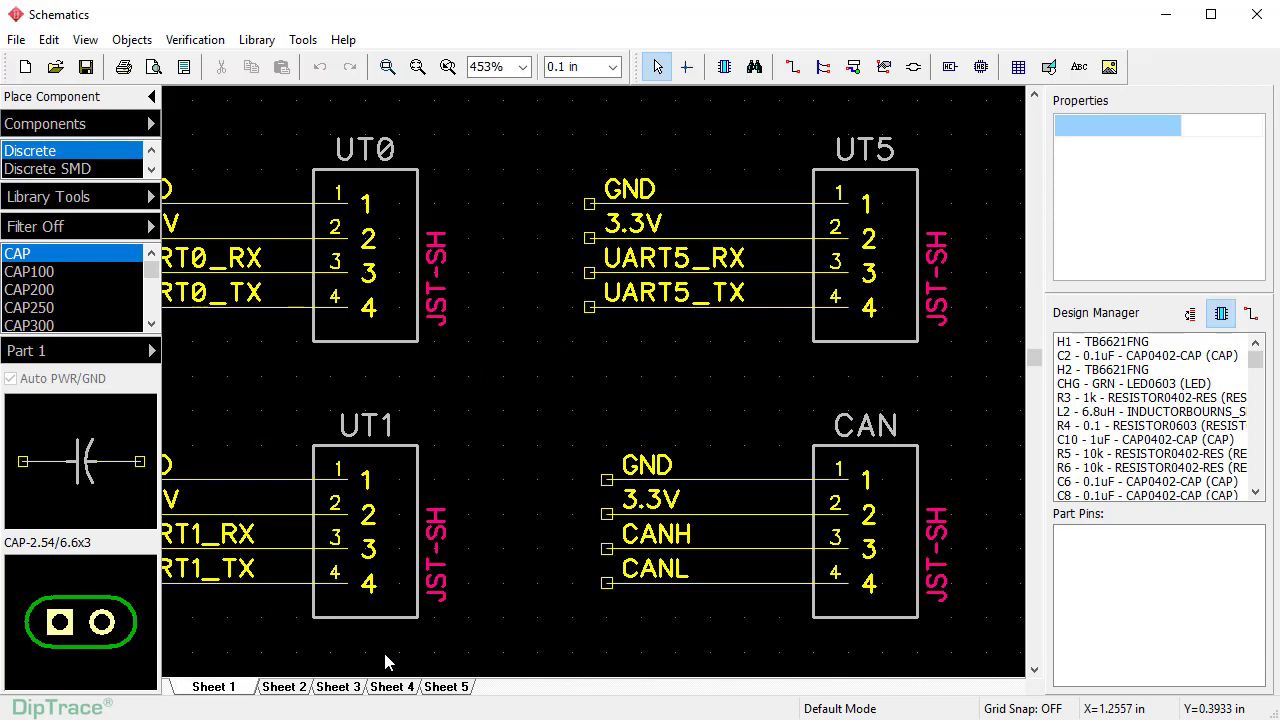
left_click(418, 67)
left_click(389, 67)
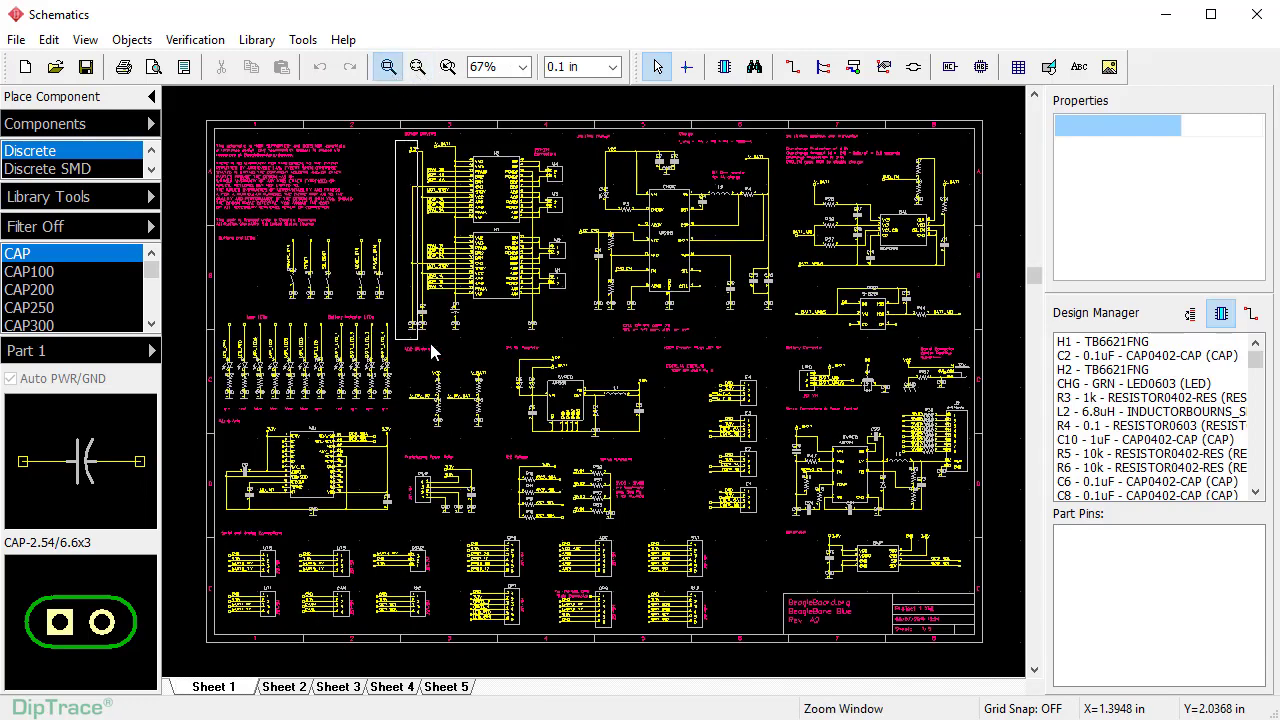
left_click_drag(432, 352, 588, 370)
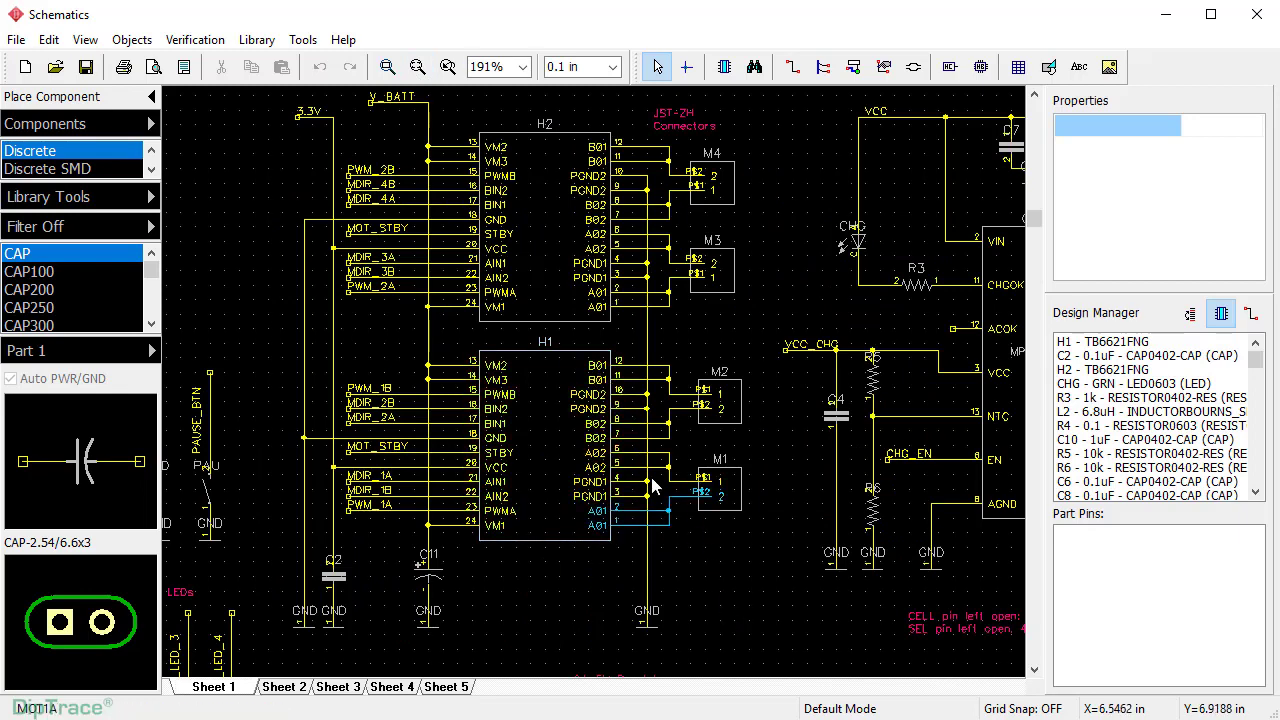
left_click(418, 67)
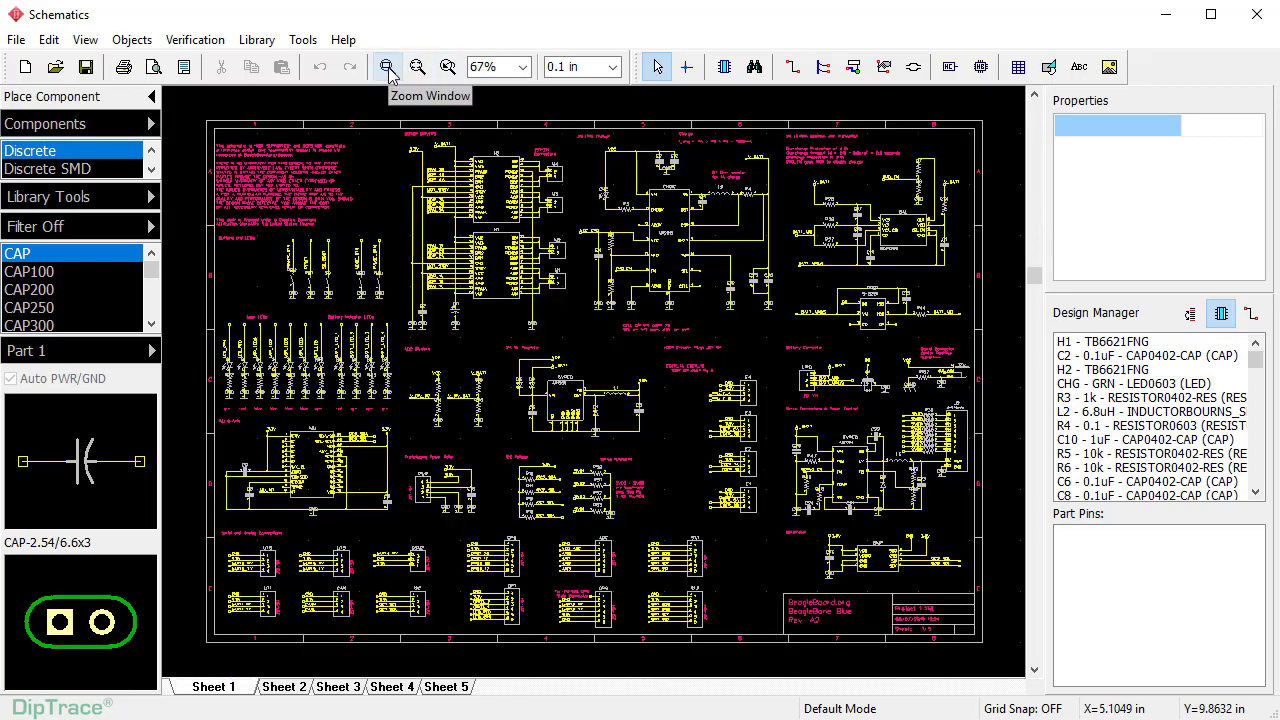
left_click(389, 68)
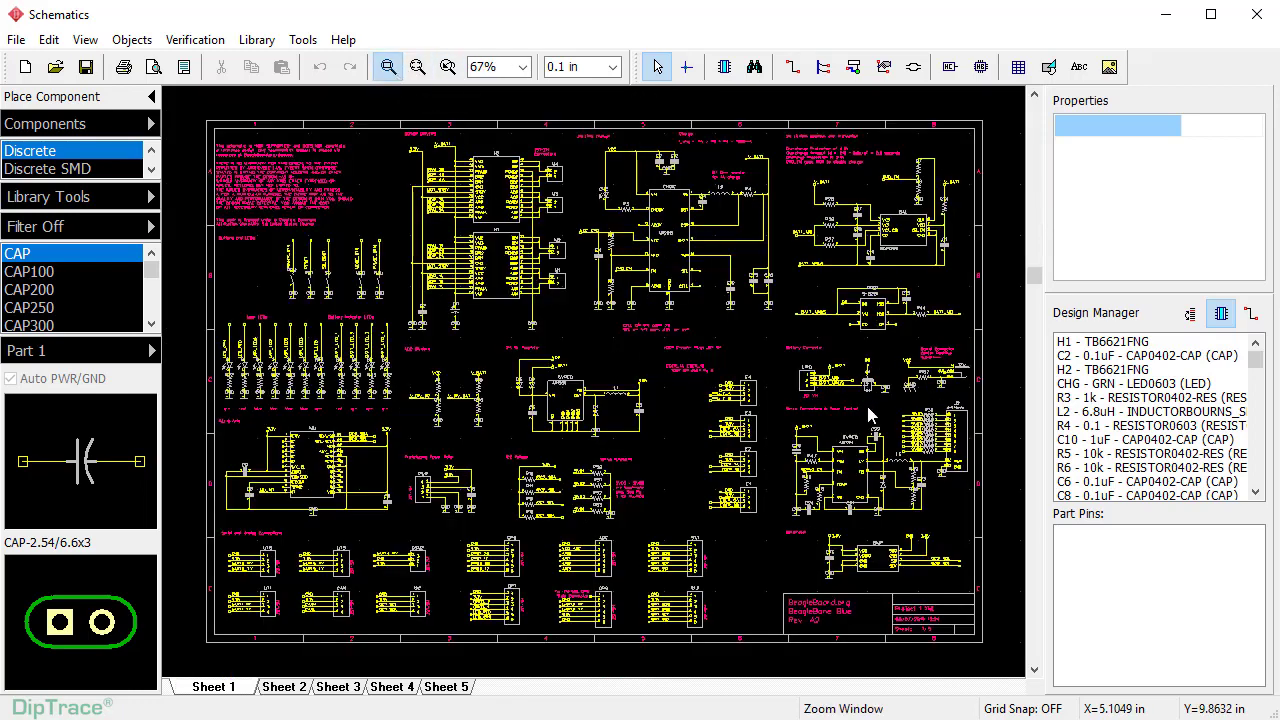
left_click_drag(884, 390, 972, 513)
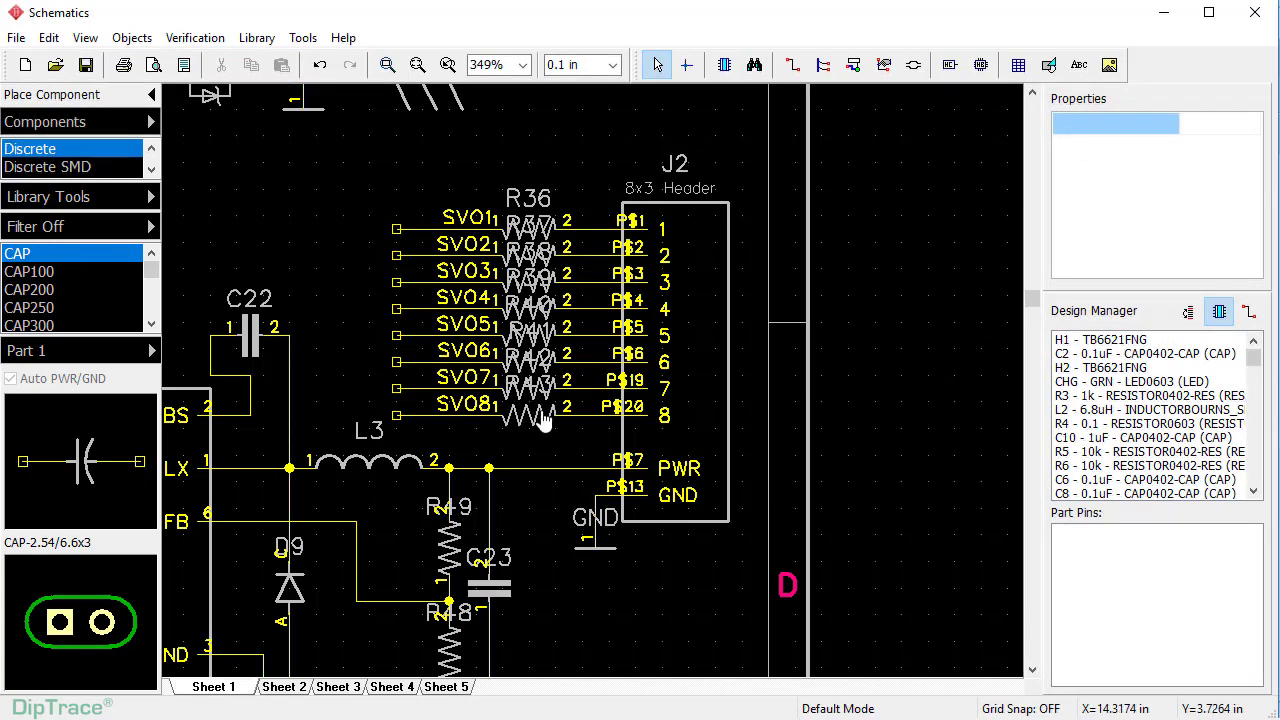
left_click(80, 40)
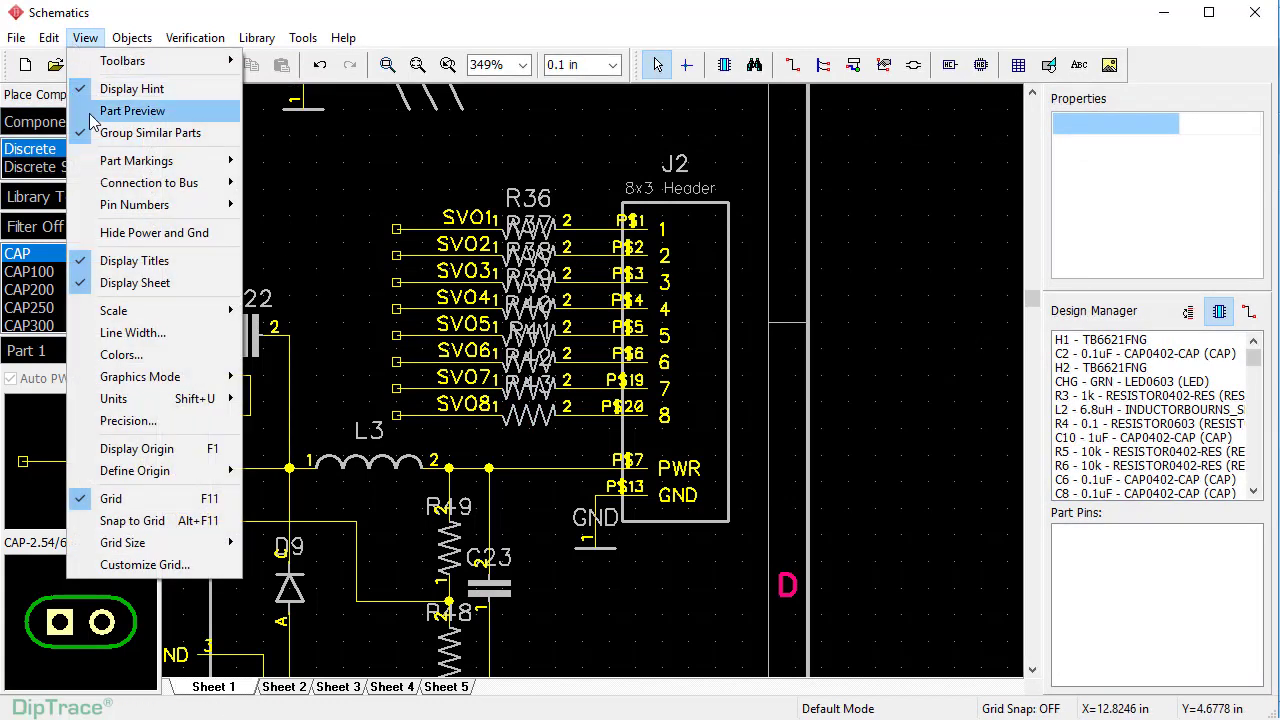
mouse_move(110, 164)
mouse_move(284, 170)
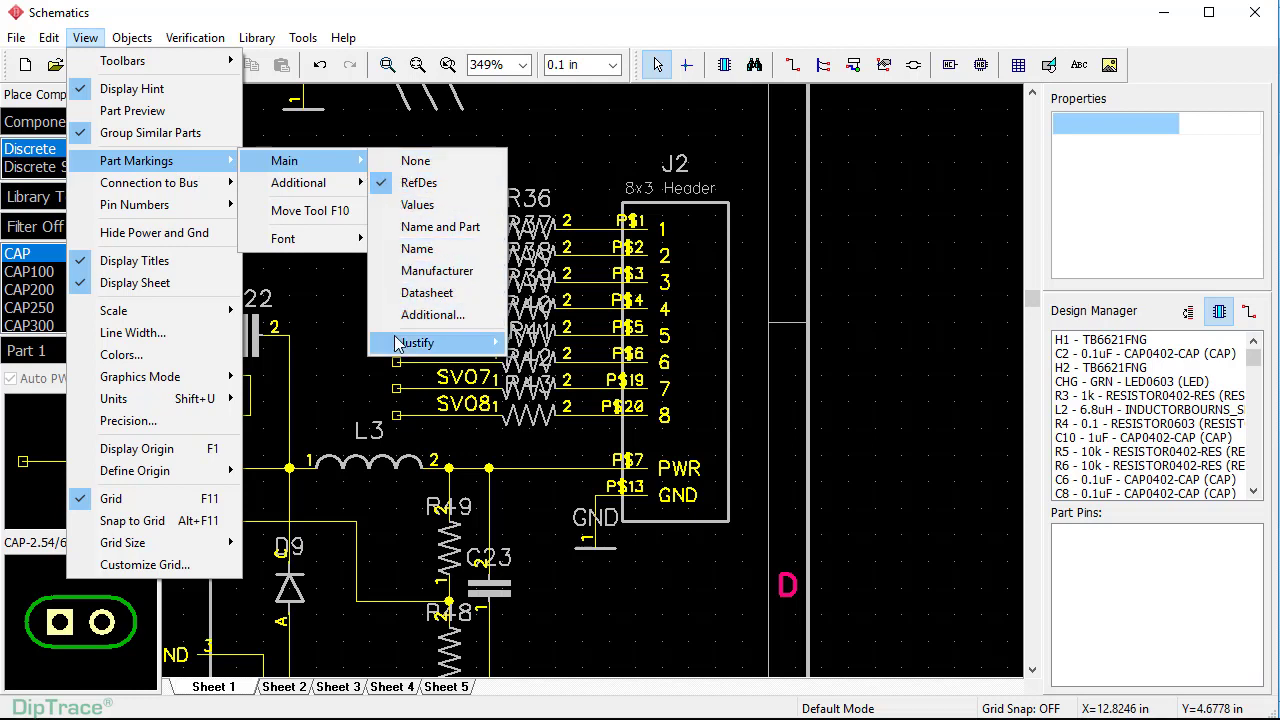
mouse_move(400, 342)
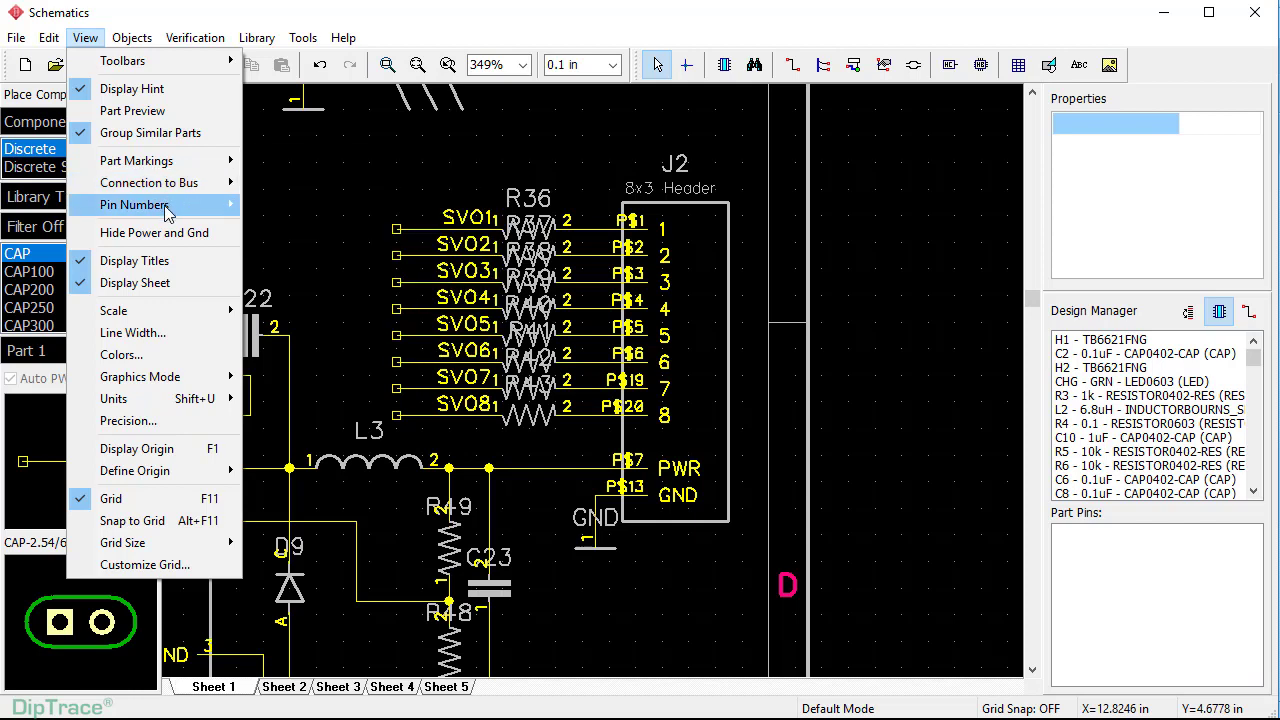
mouse_move(165, 212)
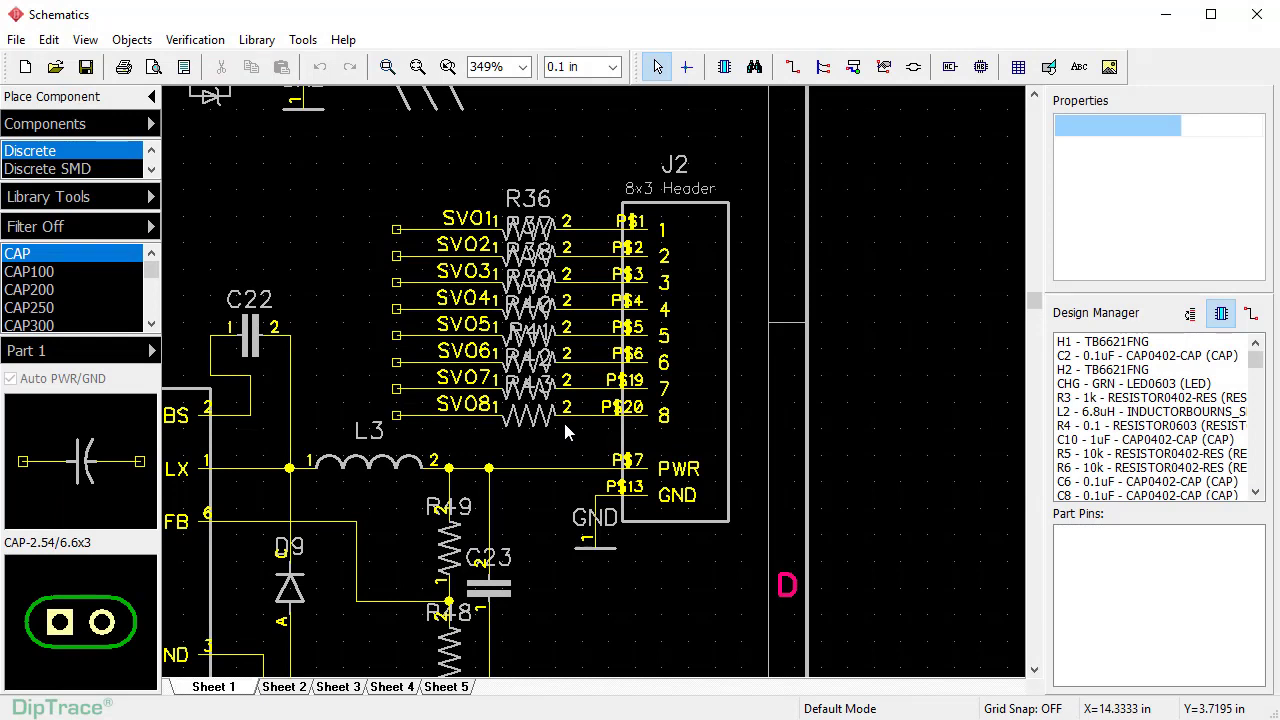
Step: Move the reference designators of resistors R36 to R43 to the right of their symbols, beside header J2
key("F10")
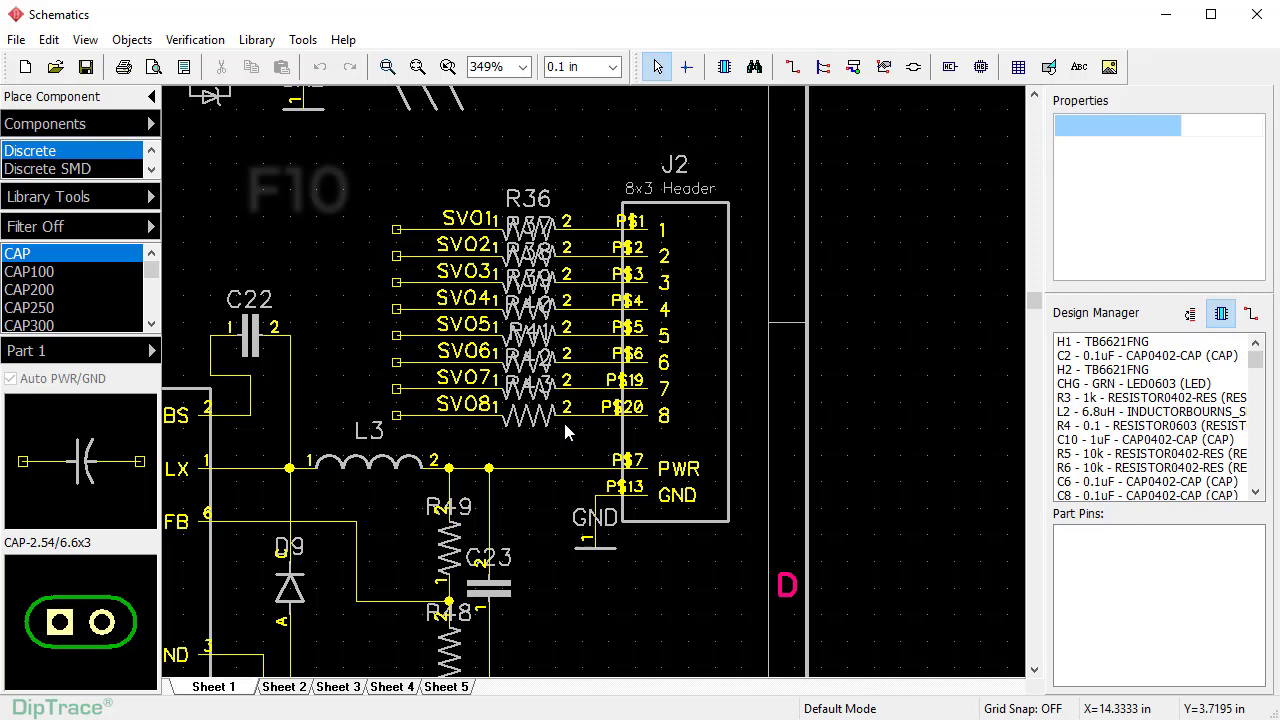
left_click_drag(541, 211, 598, 283)
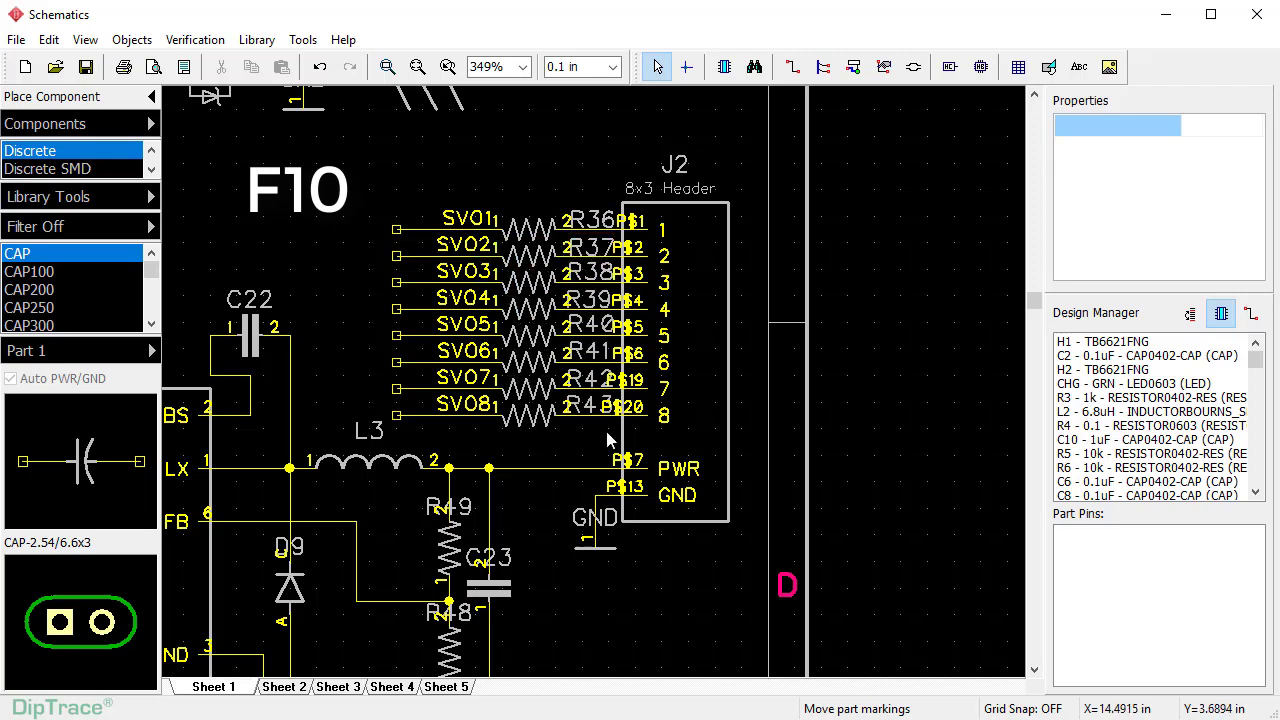
key("Escape")
Step: Hide the pin numbers of header J2
right_click(678, 364)
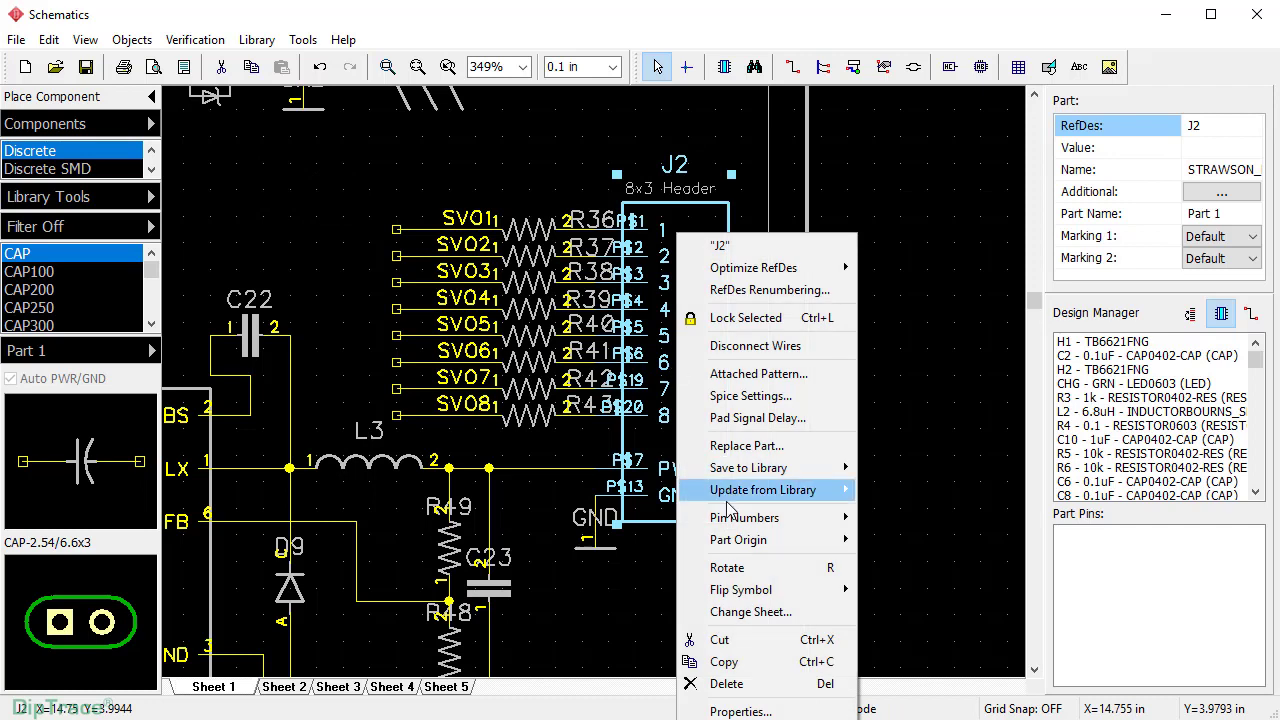
mouse_move(748, 518)
left_click(890, 538)
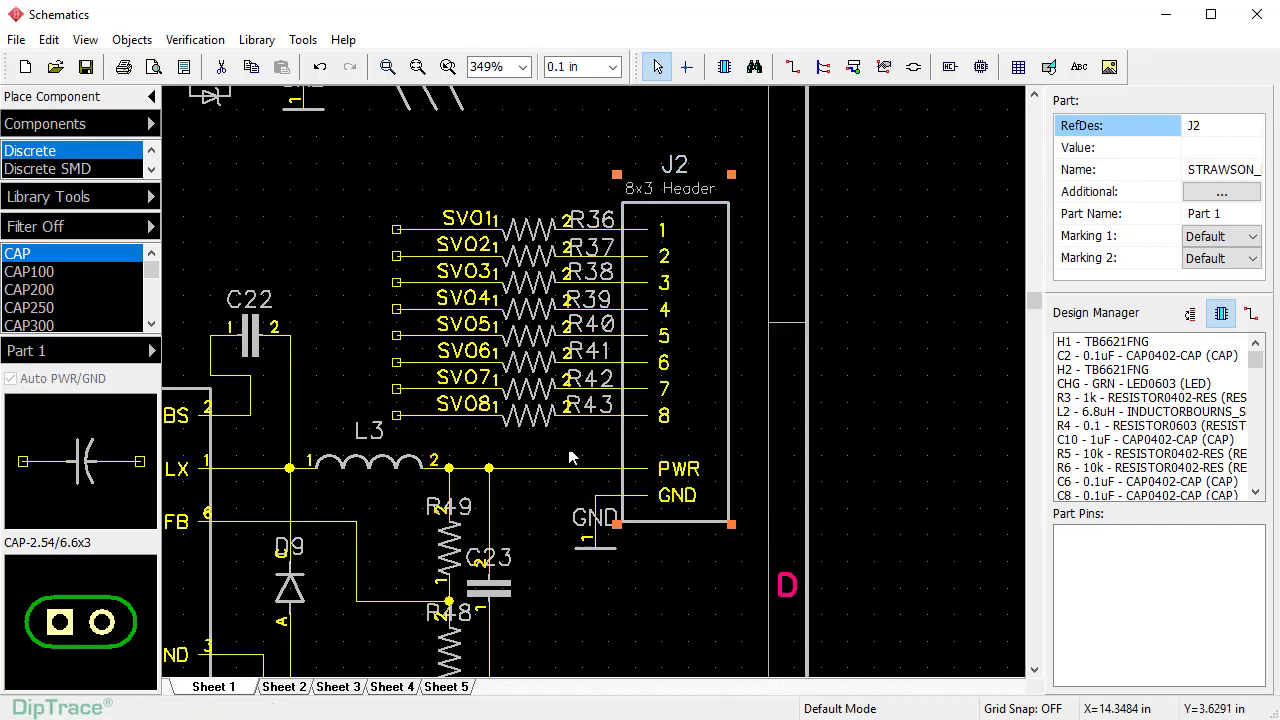
Step: Hide the pin numbers of resistors R36 to R43 together, leaving nothing selected
left_click_drag(569, 447, 486, 207)
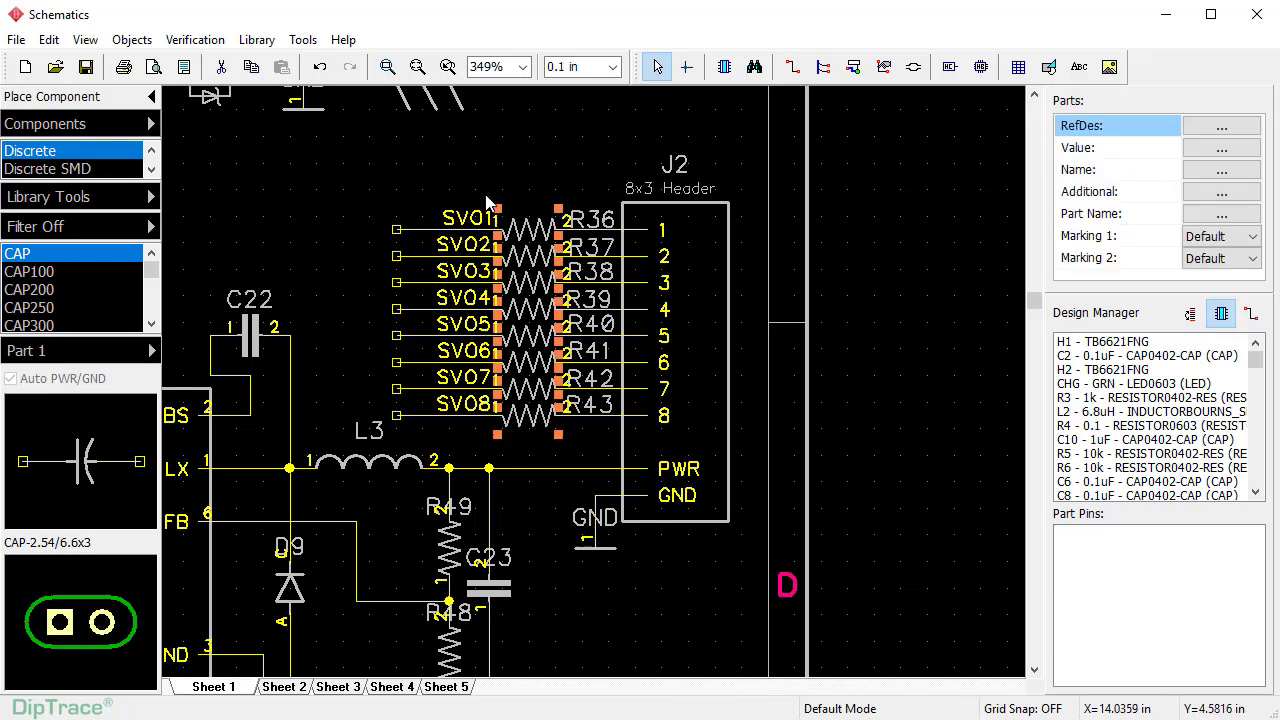
right_click(526, 423)
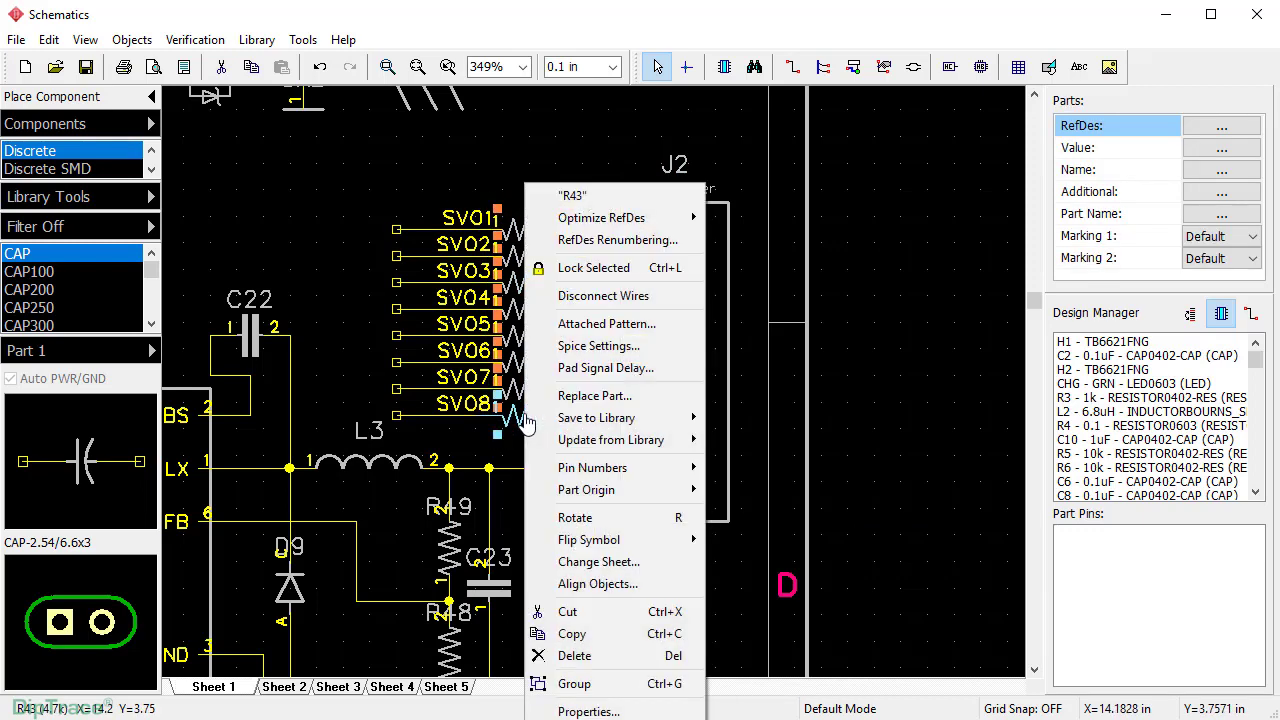
mouse_move(651, 469)
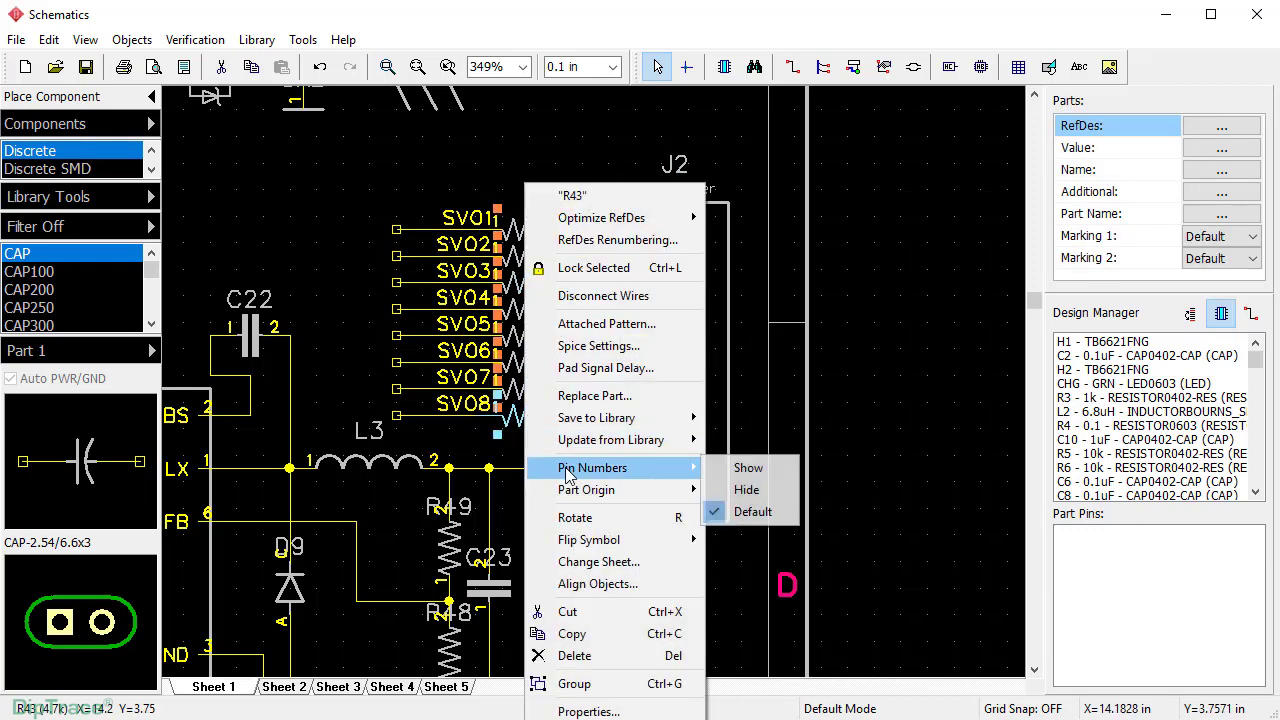
left_click(748, 489)
left_click(742, 478)
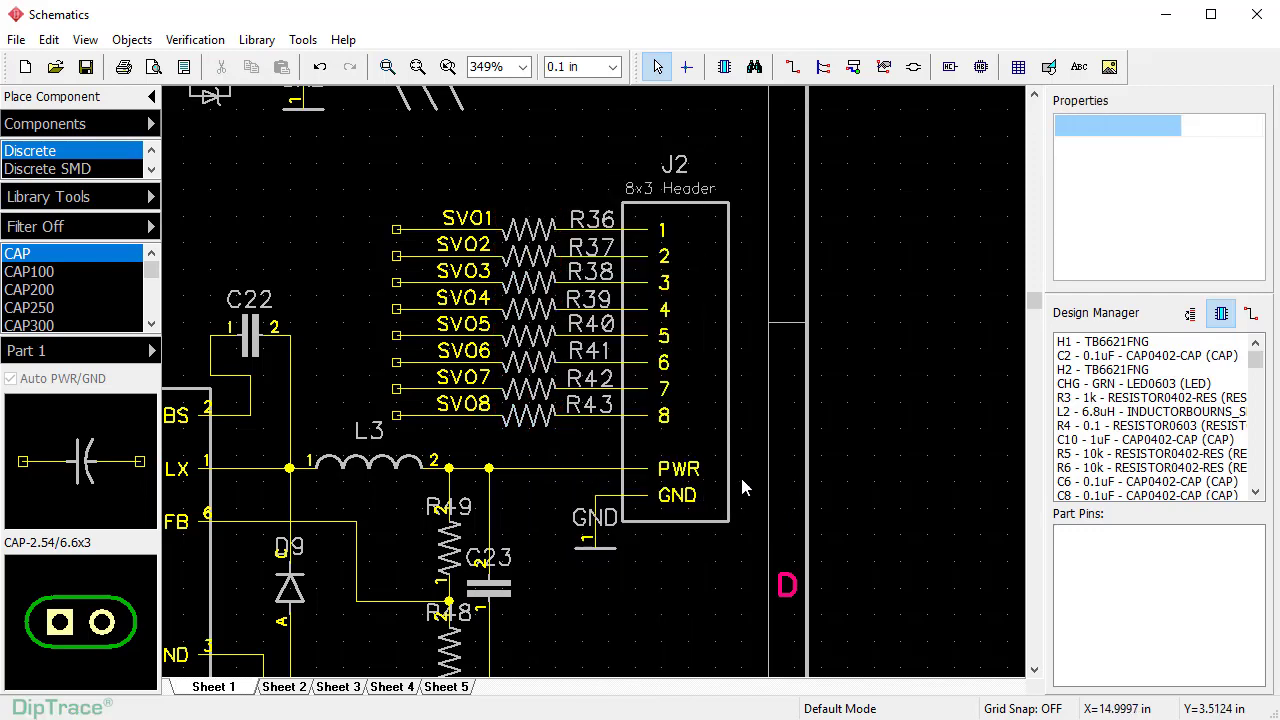
Step: Make a new selection of all components and hide their pin numbers
left_click(48, 39)
left_click(80, 246)
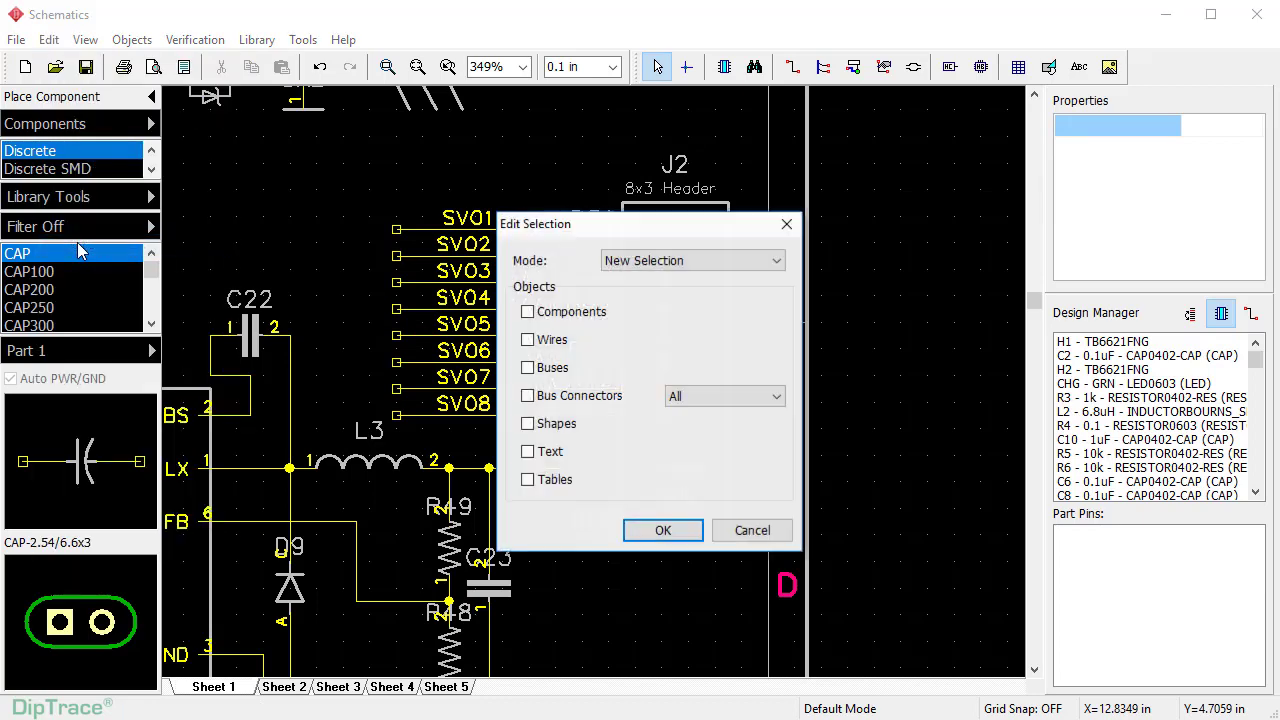
left_click(527, 312)
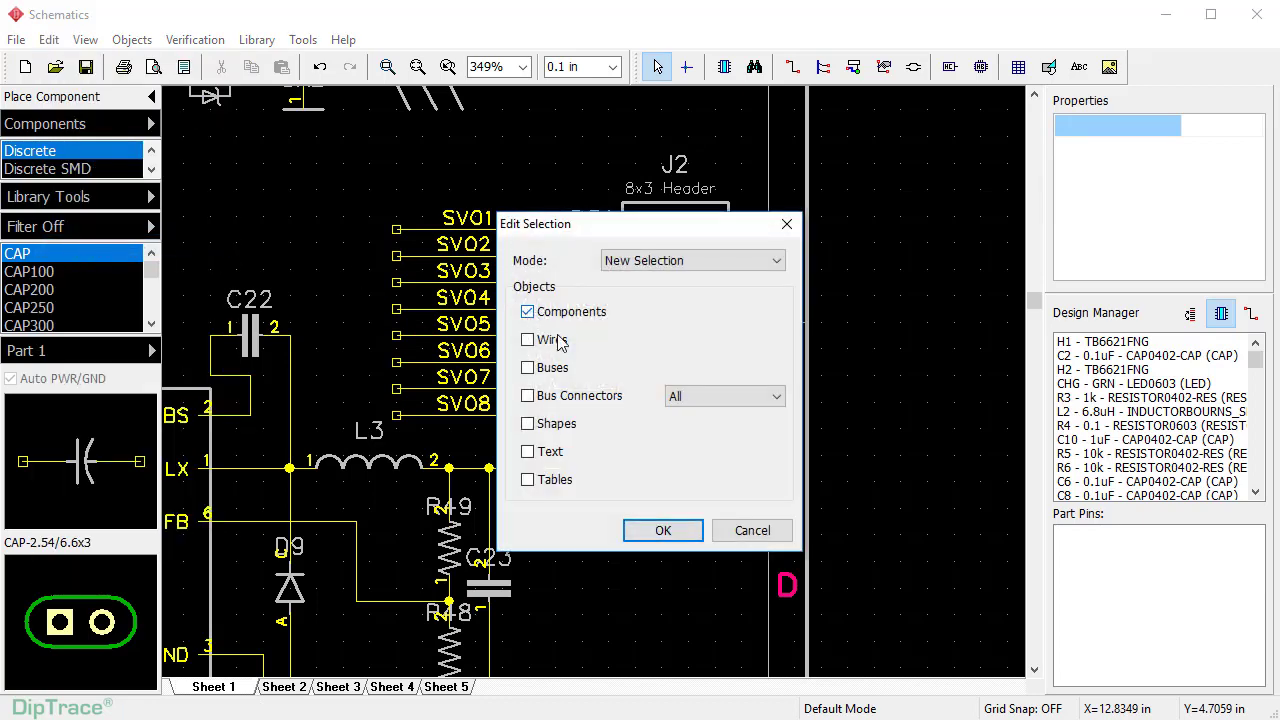
left_click(660, 530)
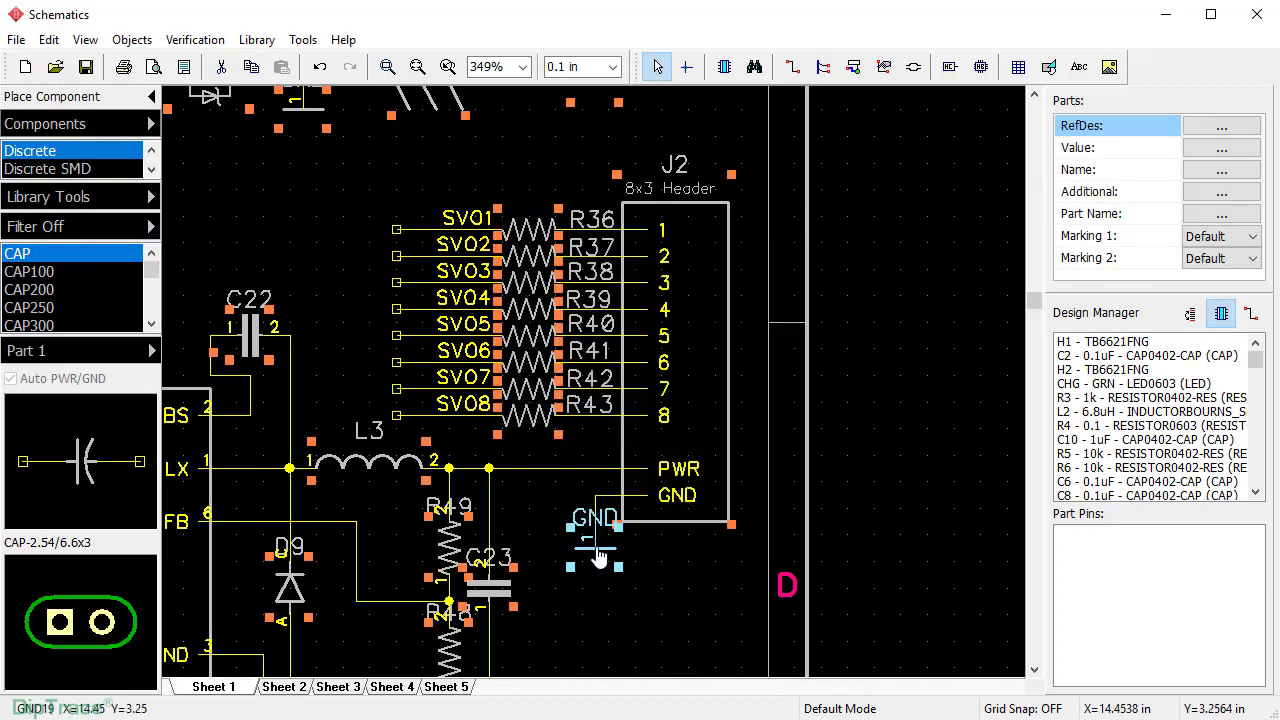
right_click(600, 555)
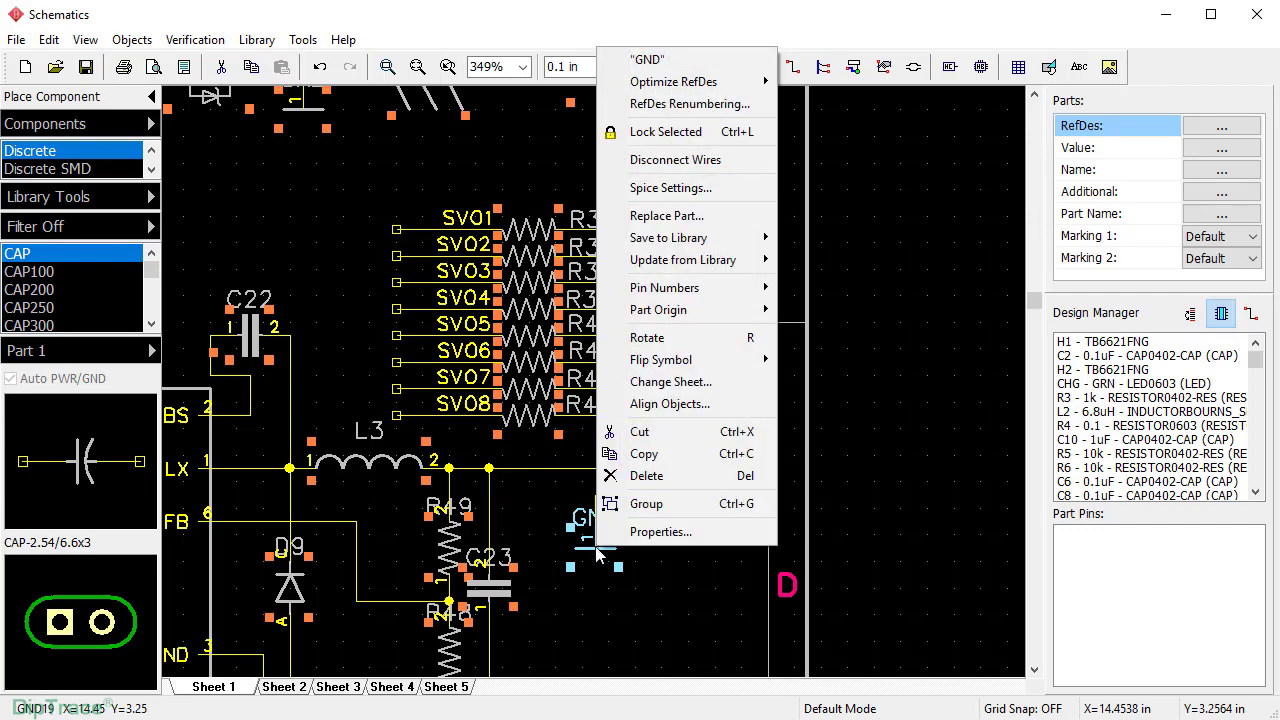
mouse_move(661, 298)
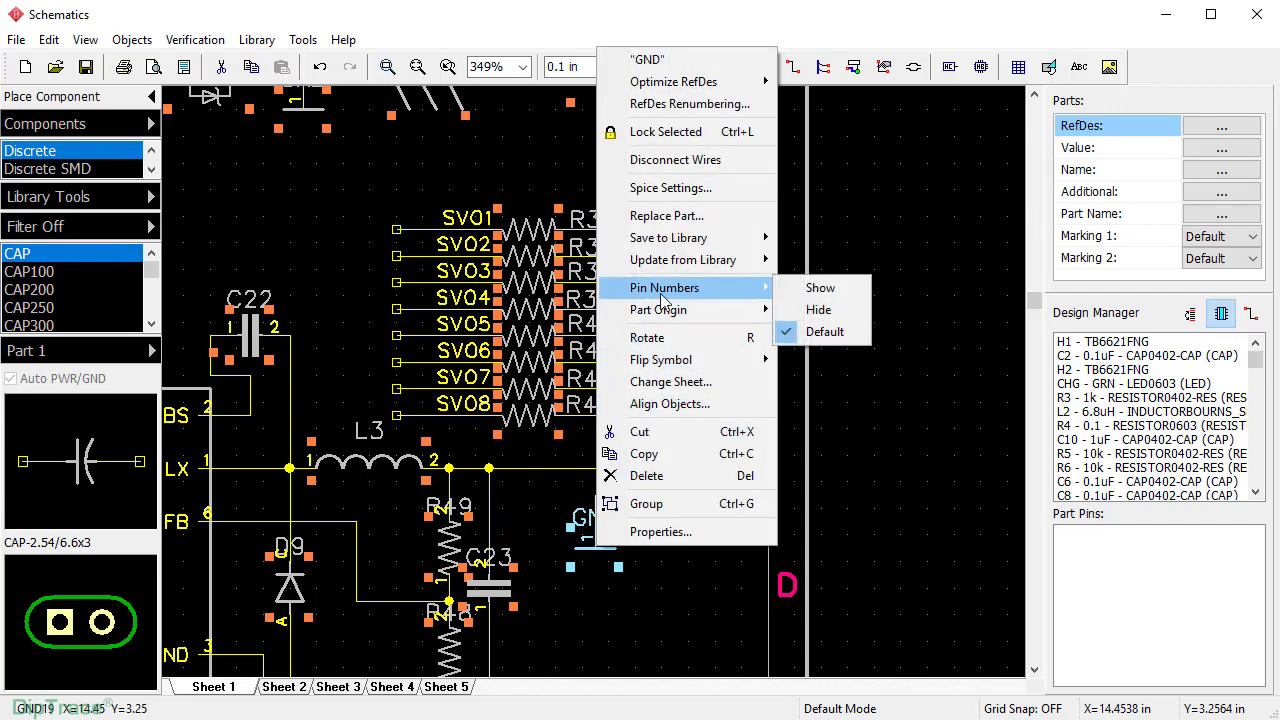
left_click(793, 316)
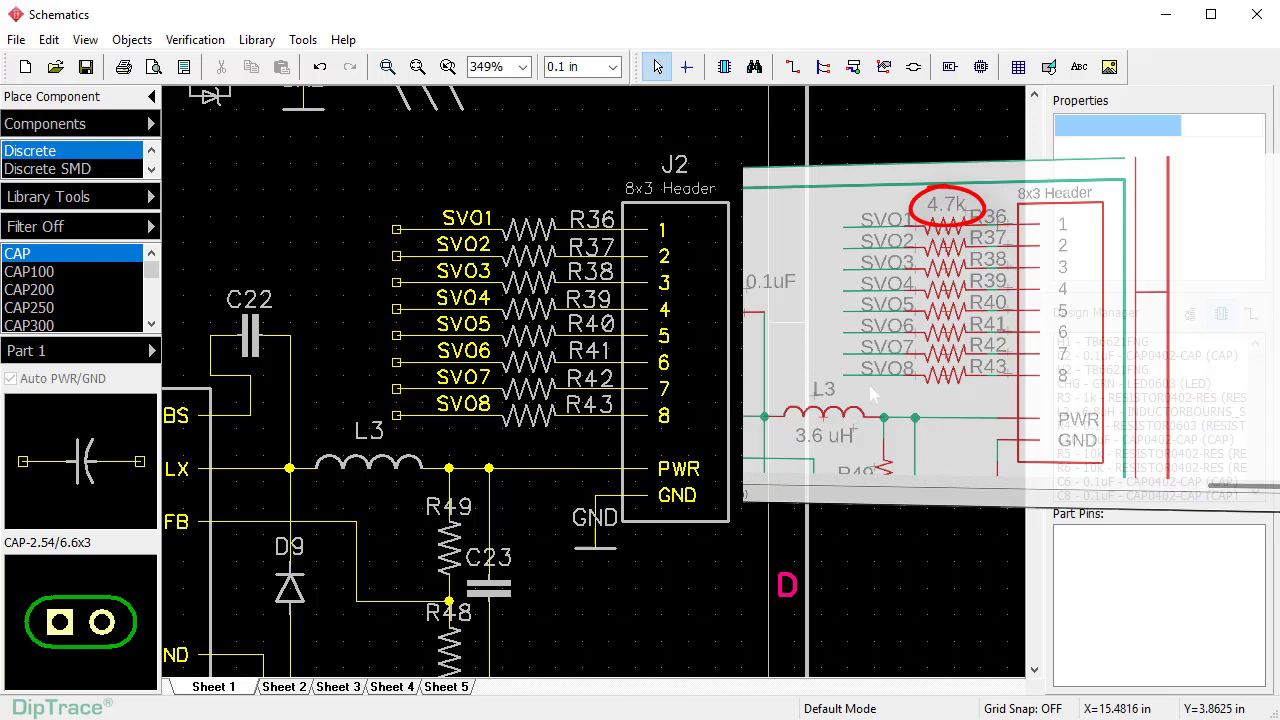
Step: Set resistor R36's additional marking to show its Value with Top justification
right_click(527, 233)
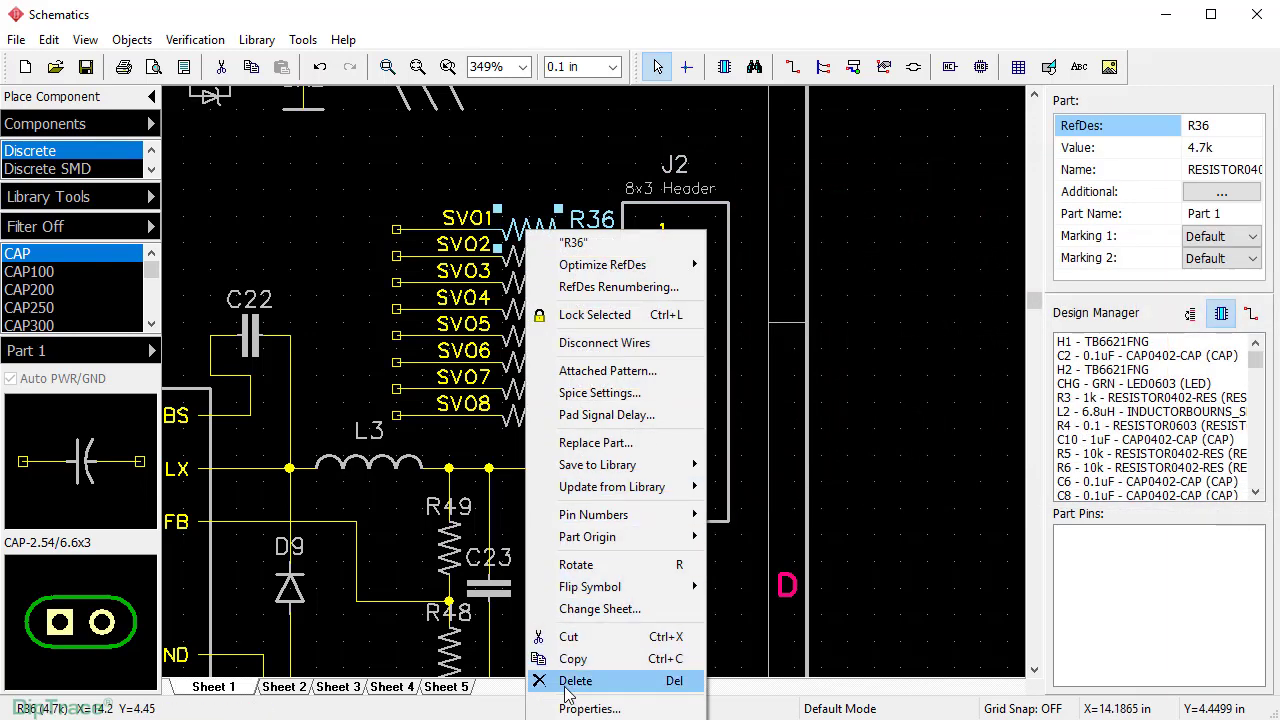
left_click(580, 708)
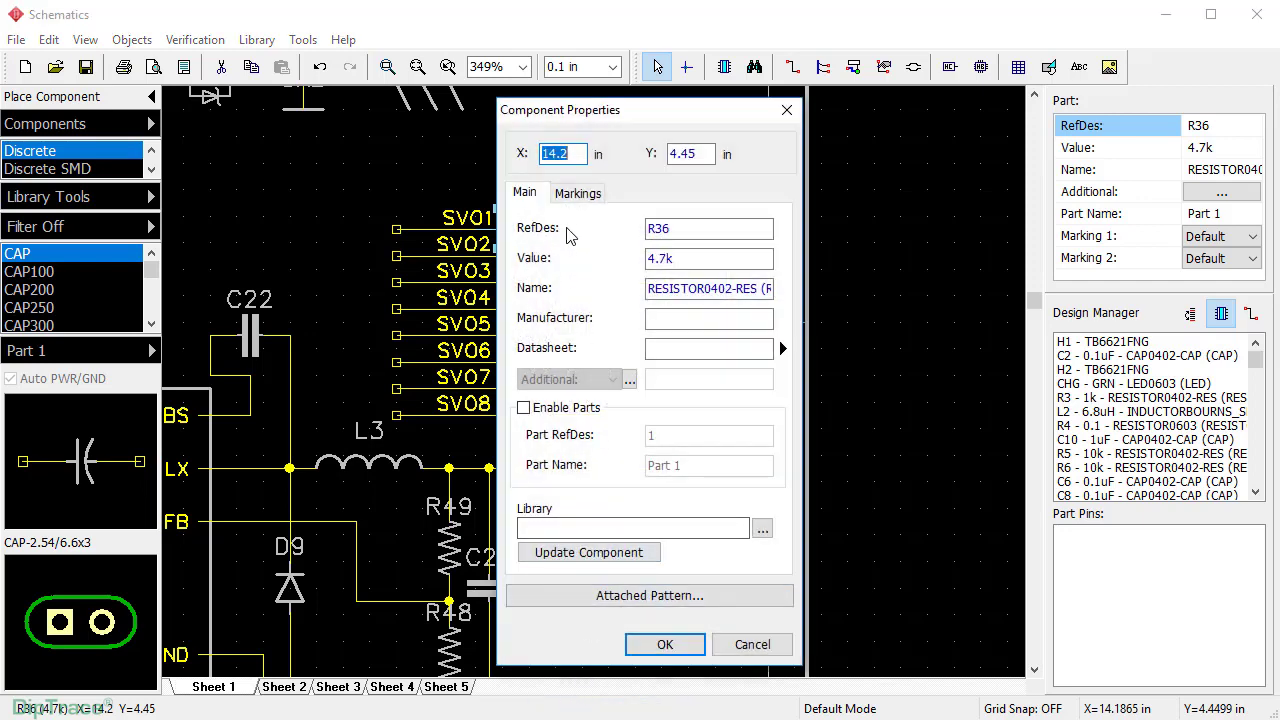
left_click(578, 193)
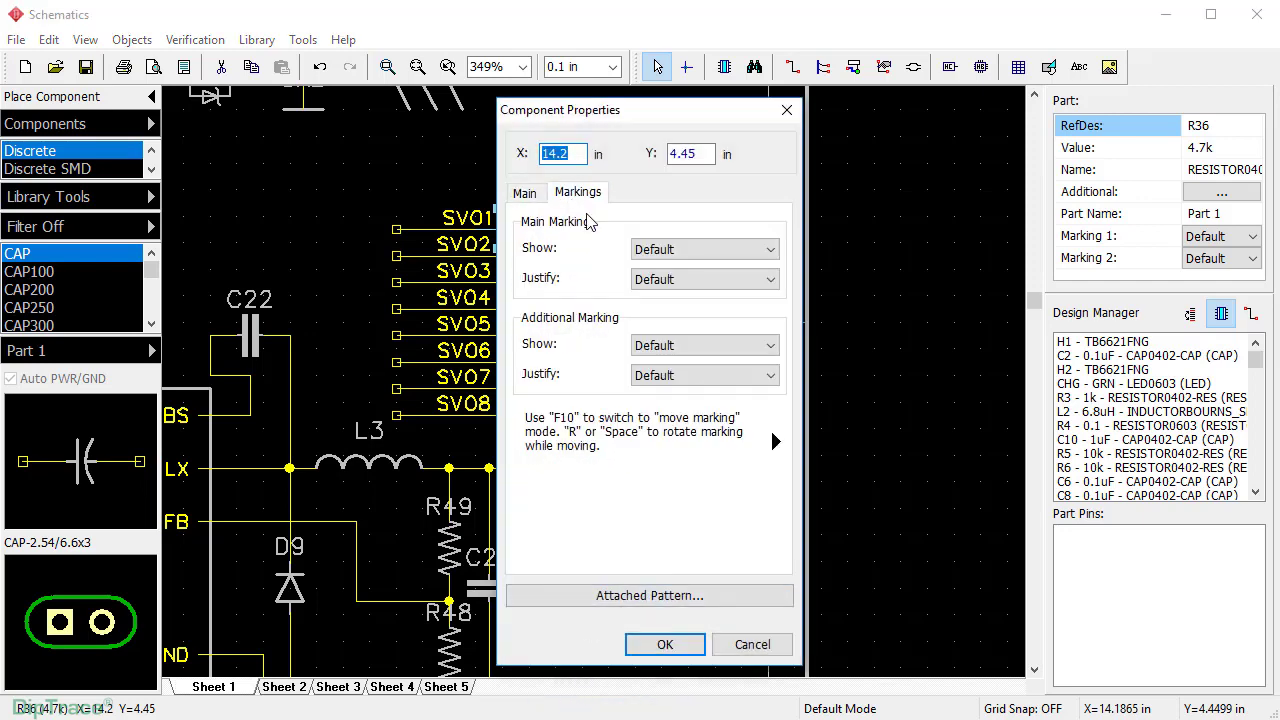
left_click(770, 348)
left_click(700, 414)
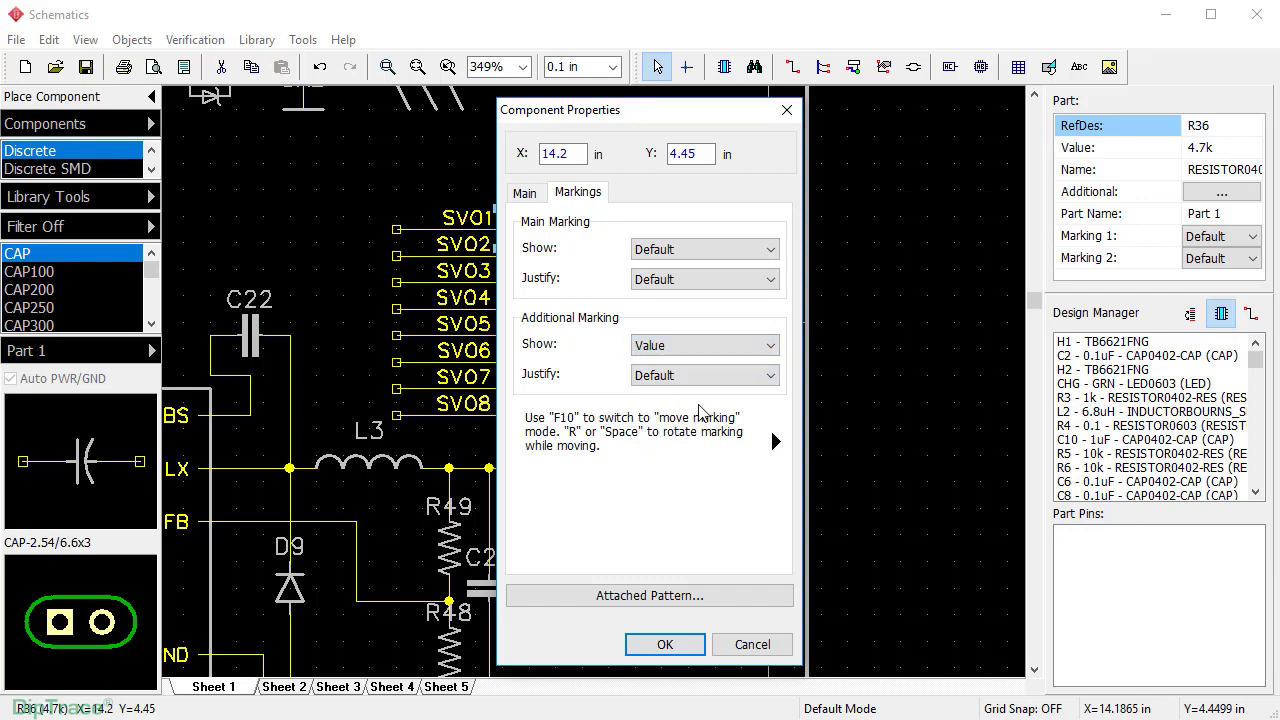
left_click(770, 375)
left_click(736, 421)
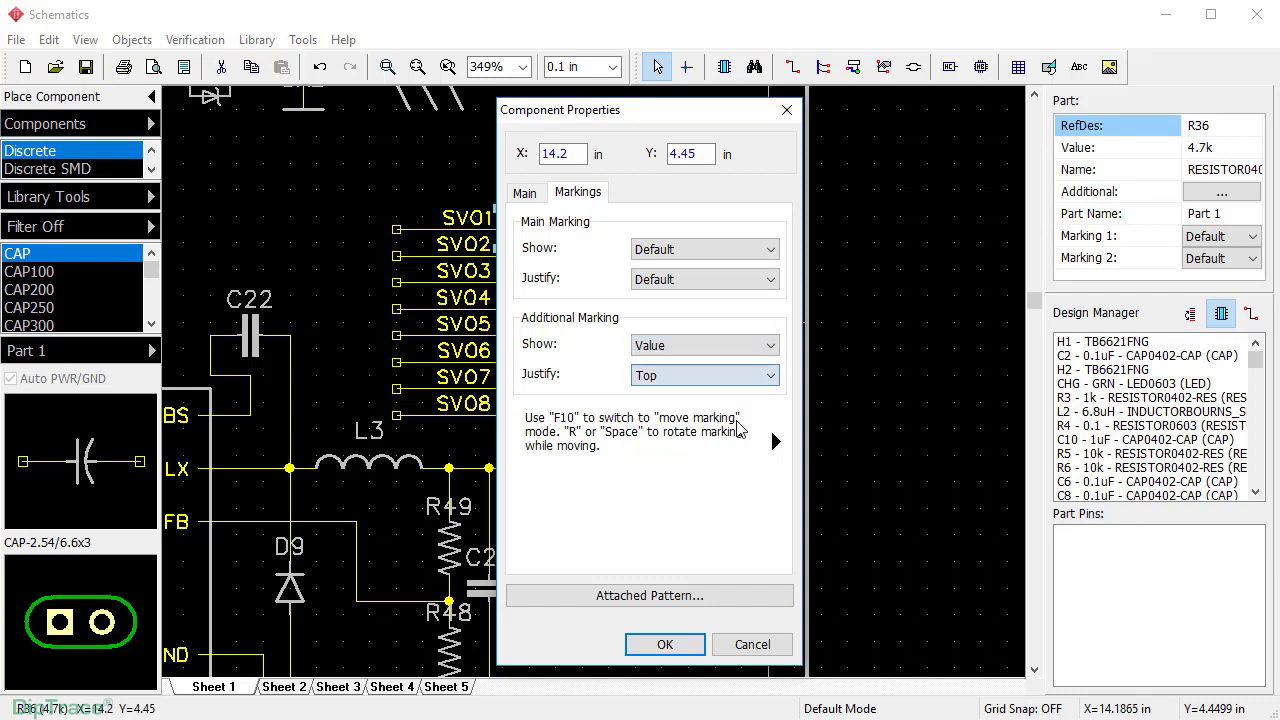
left_click(668, 644)
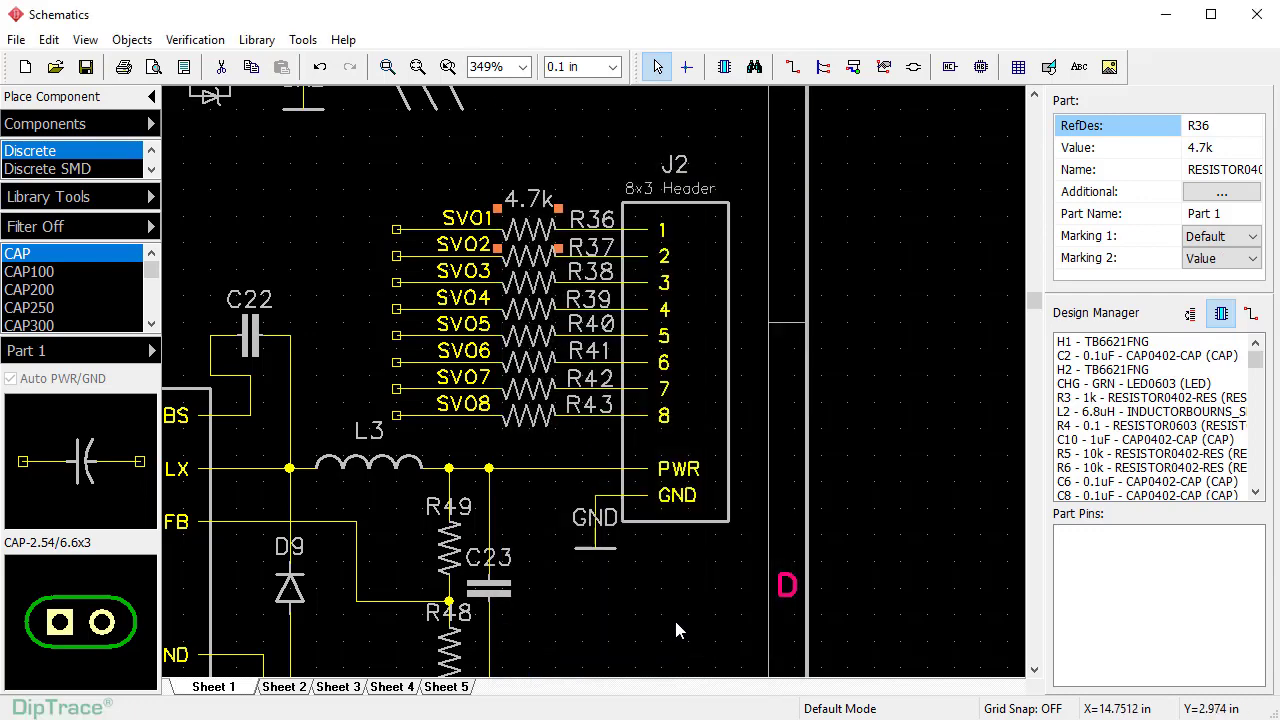
Step: Clear the selection and save the schematic as Eagle Import 5 sheet.dch
left_click(676, 628)
key("ctrl+s")
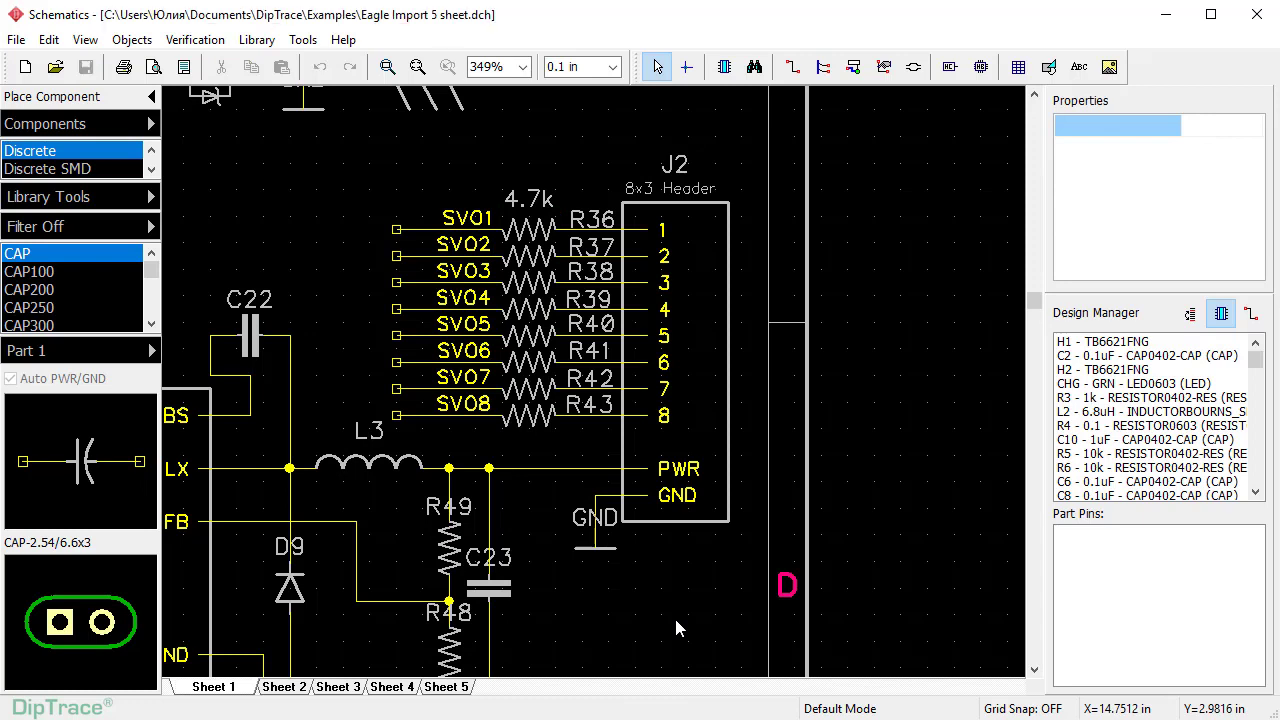
Step: Open the project libraries' Design Cache and preview its CAP0402-CAP, LED0603 and RESISTOR0402-RES components
left_click(149, 123)
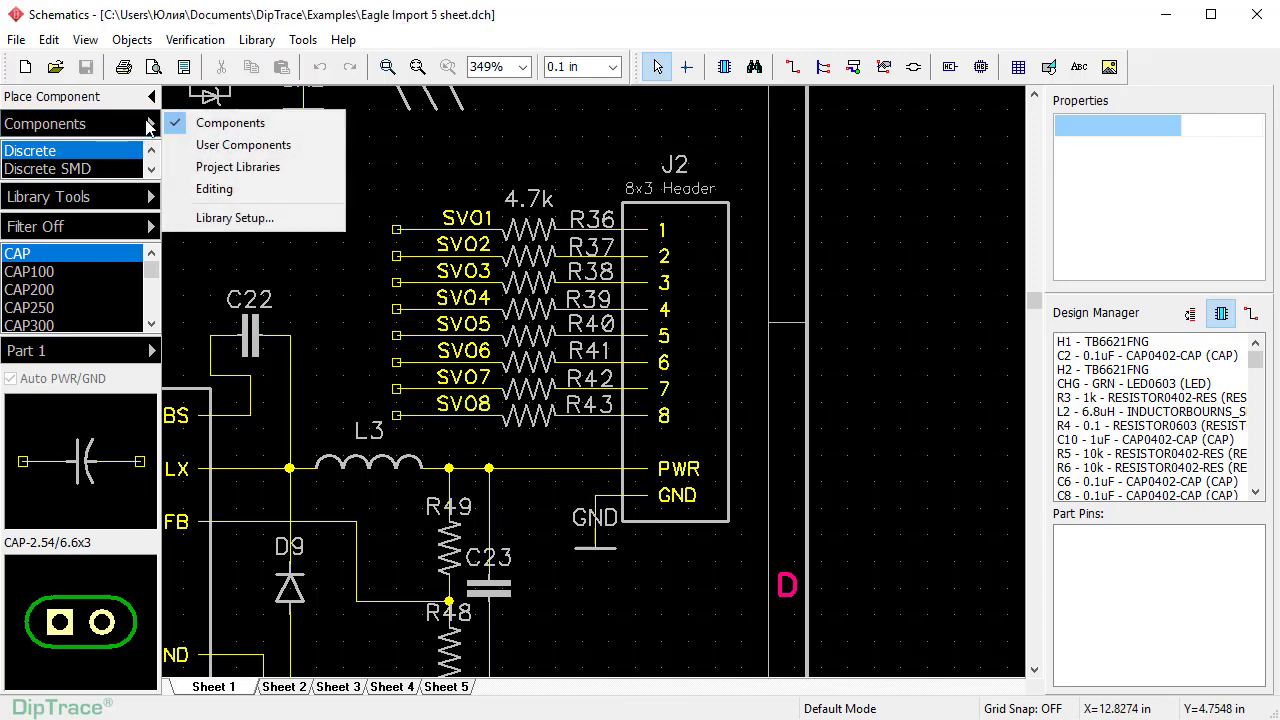
left_click(236, 167)
left_click(89, 153)
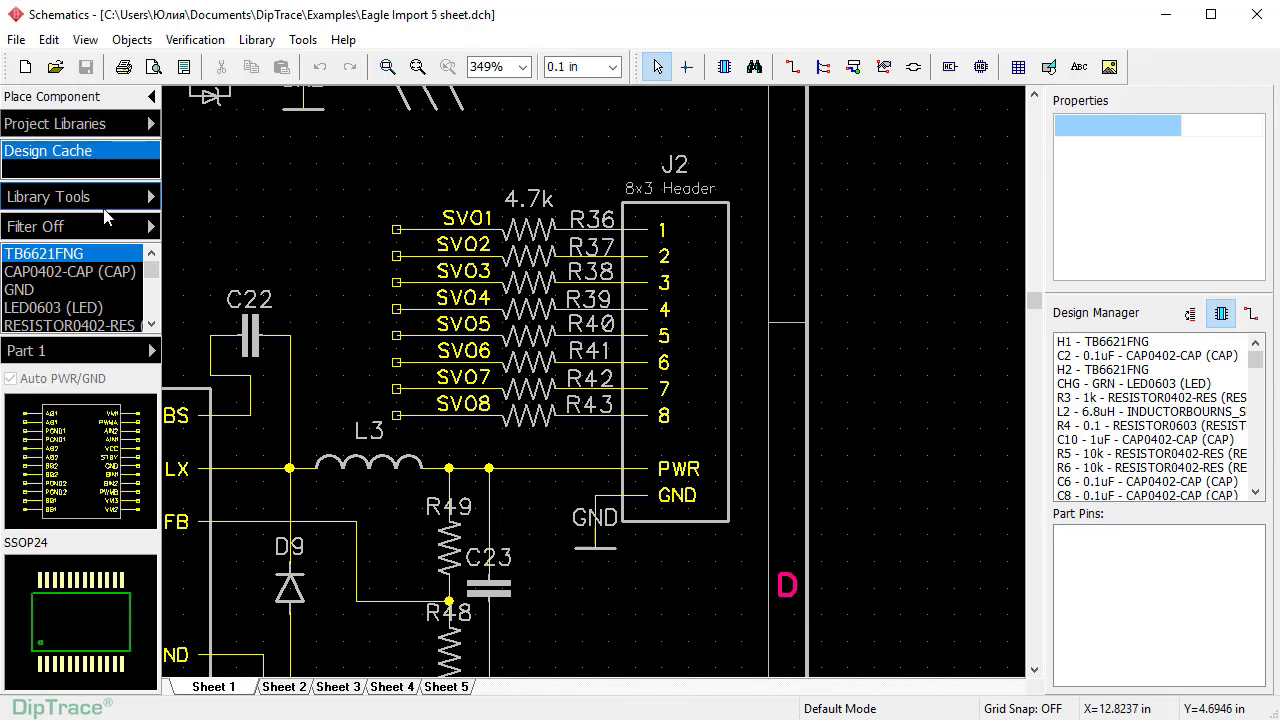
left_click(101, 270)
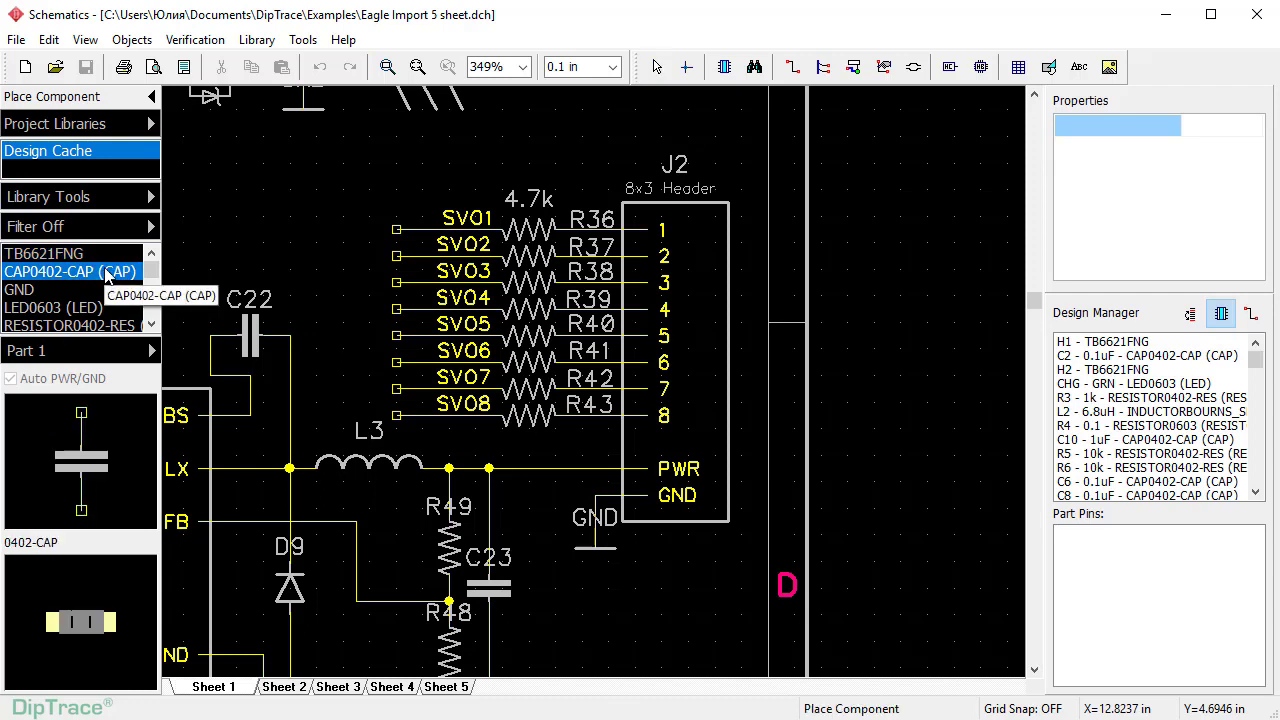
key("Down")
key("Down")
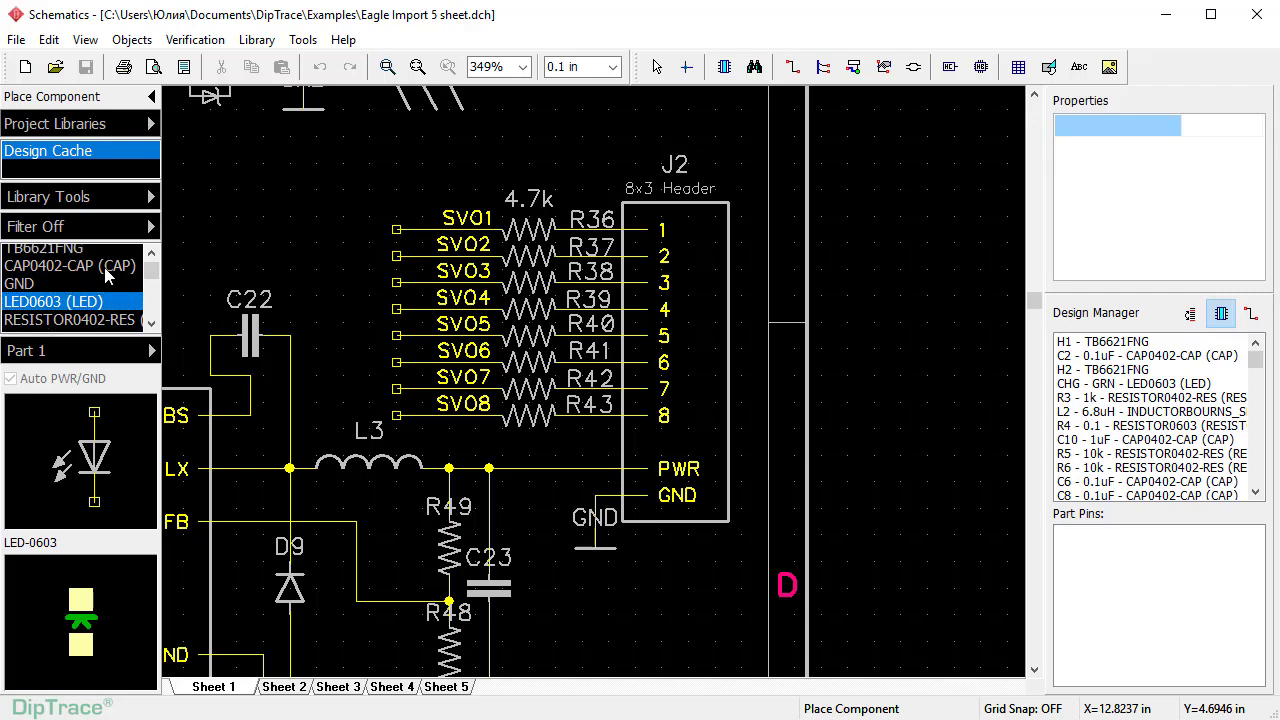
key("Down")
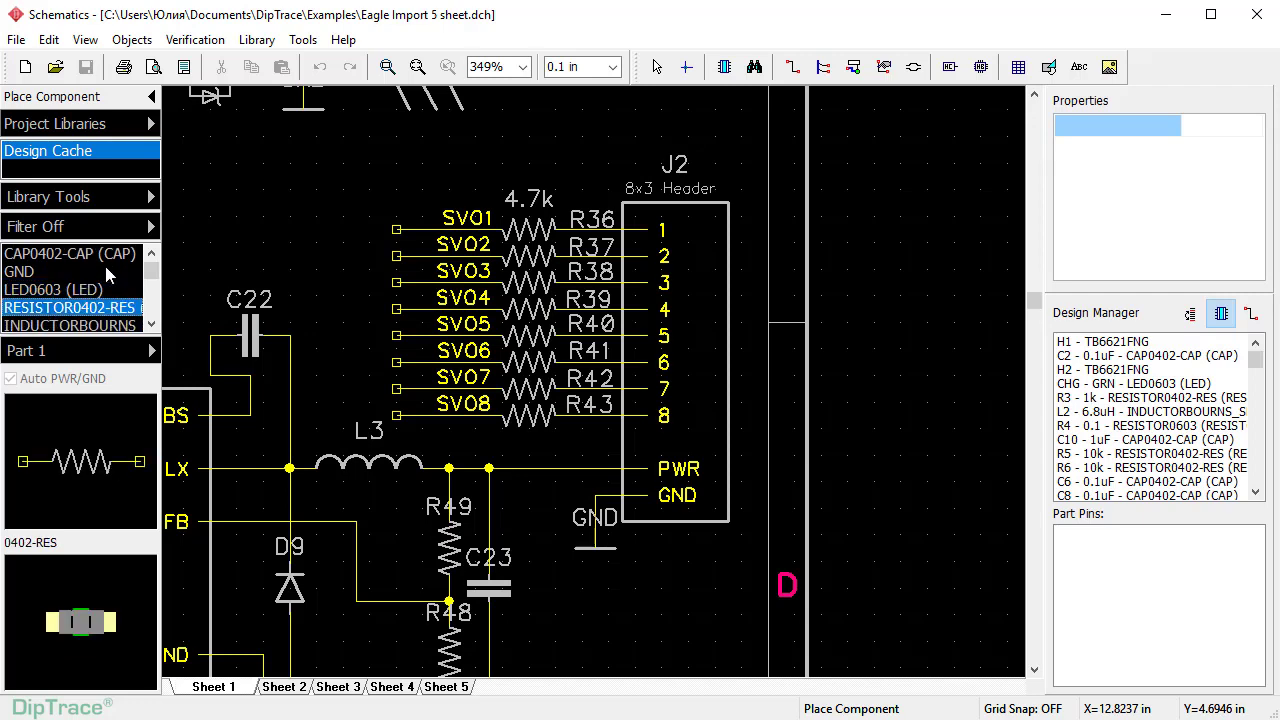
Step: Save the design cache as a library named Project 1 in the User Components group, using Project 1 as the file name
left_click(150, 199)
left_click(185, 241)
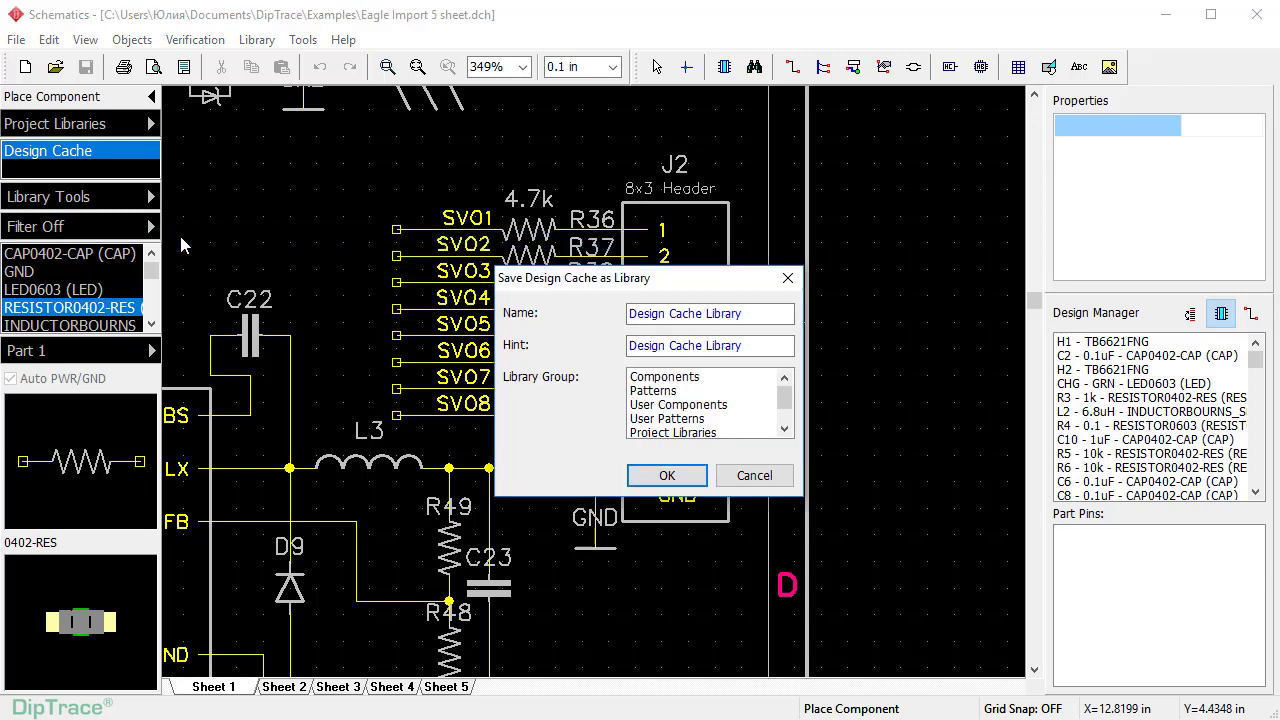
left_click_drag(745, 314, 625, 315)
type("Project 1")
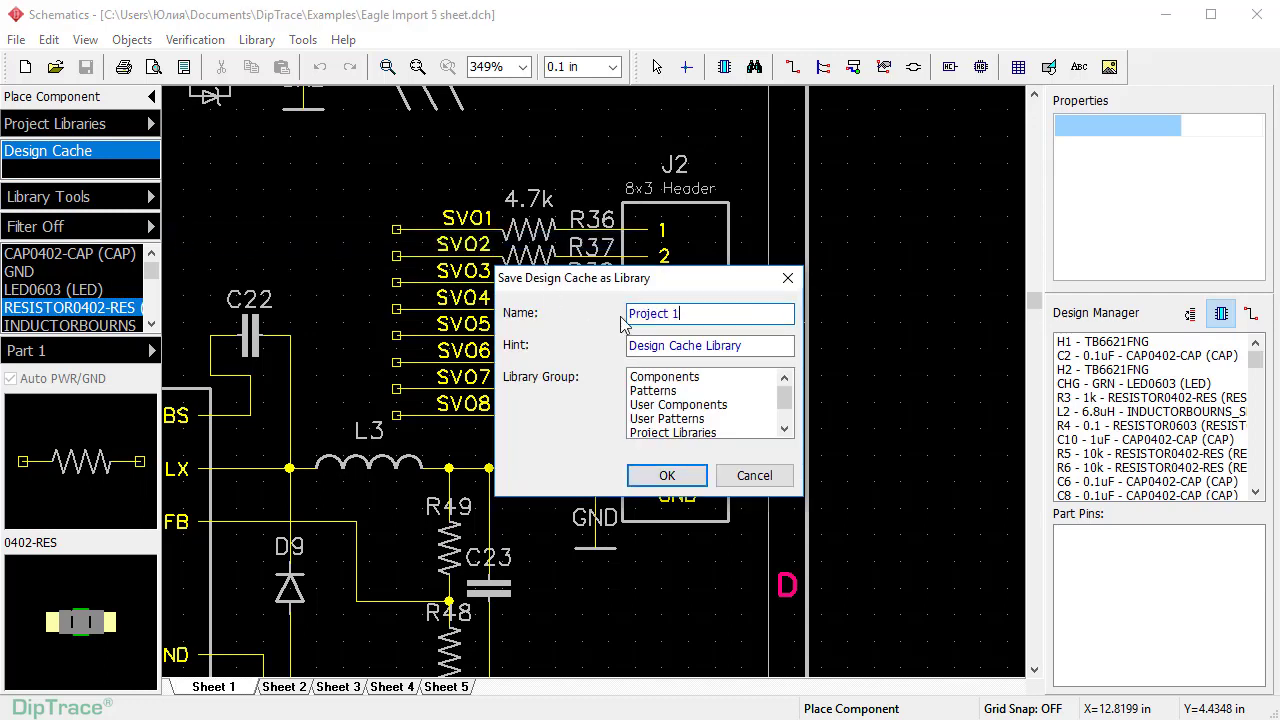
left_click(700, 405)
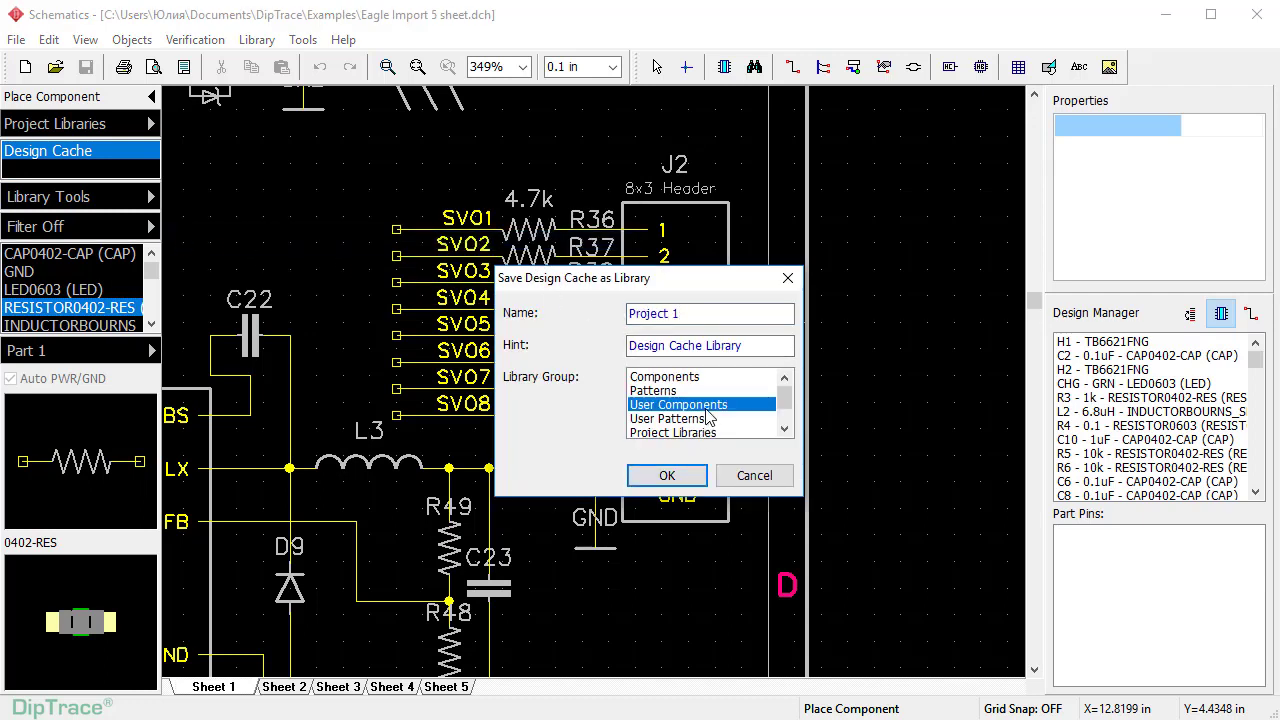
left_click(690, 476)
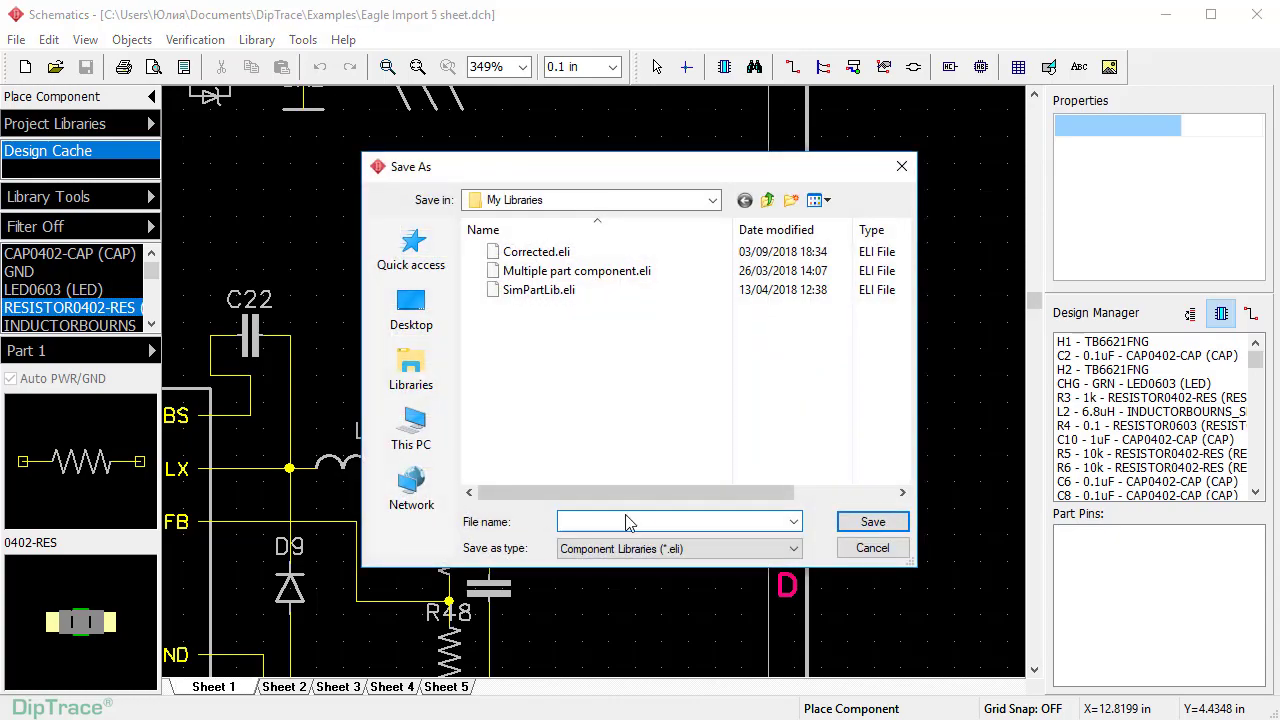
type("Project 1")
left_click(900, 521)
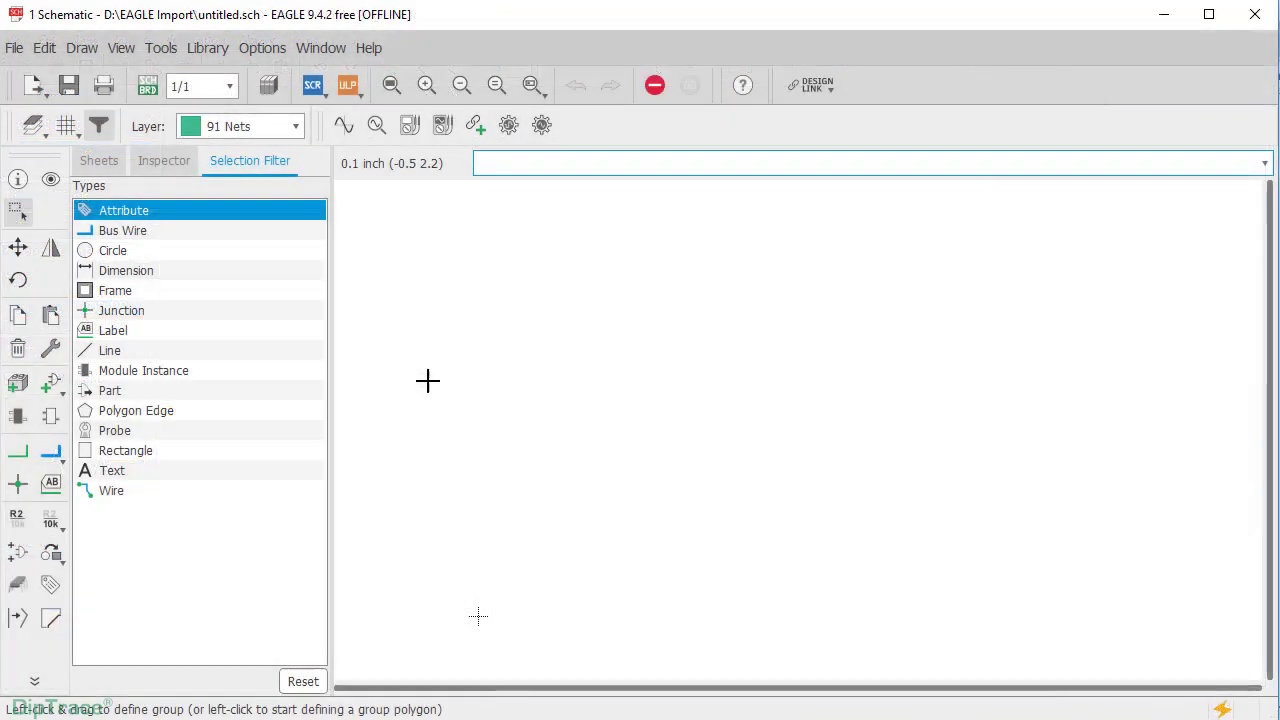
Step: Switch to EAGLE and open the schematic Project 1 binary.sch from the EAGLE Import folder
left_click(40, 88)
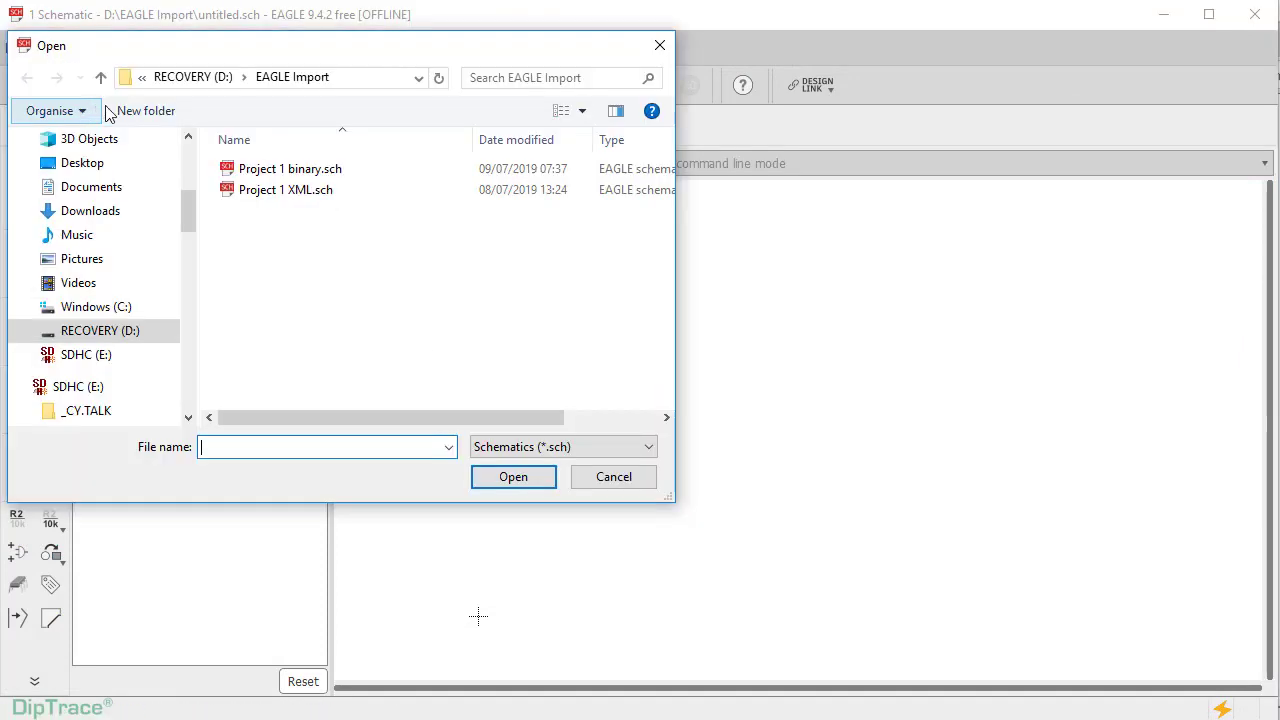
left_click(252, 172)
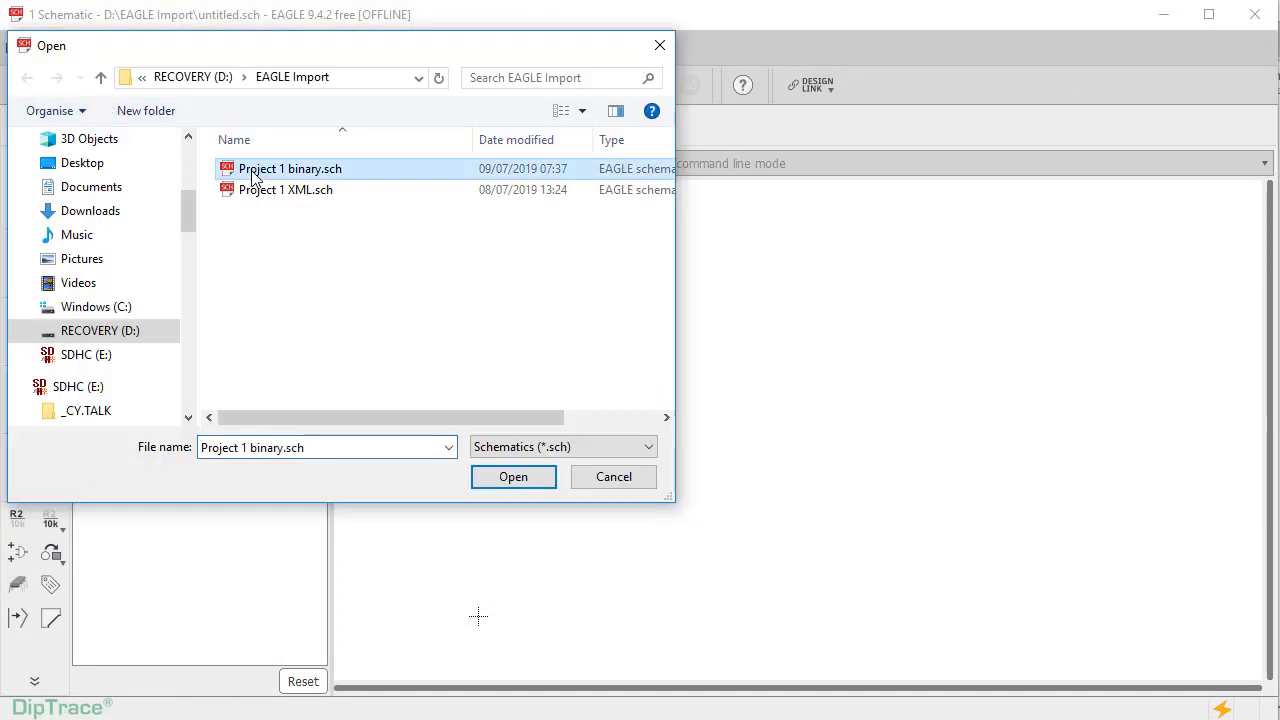
left_click(513, 477)
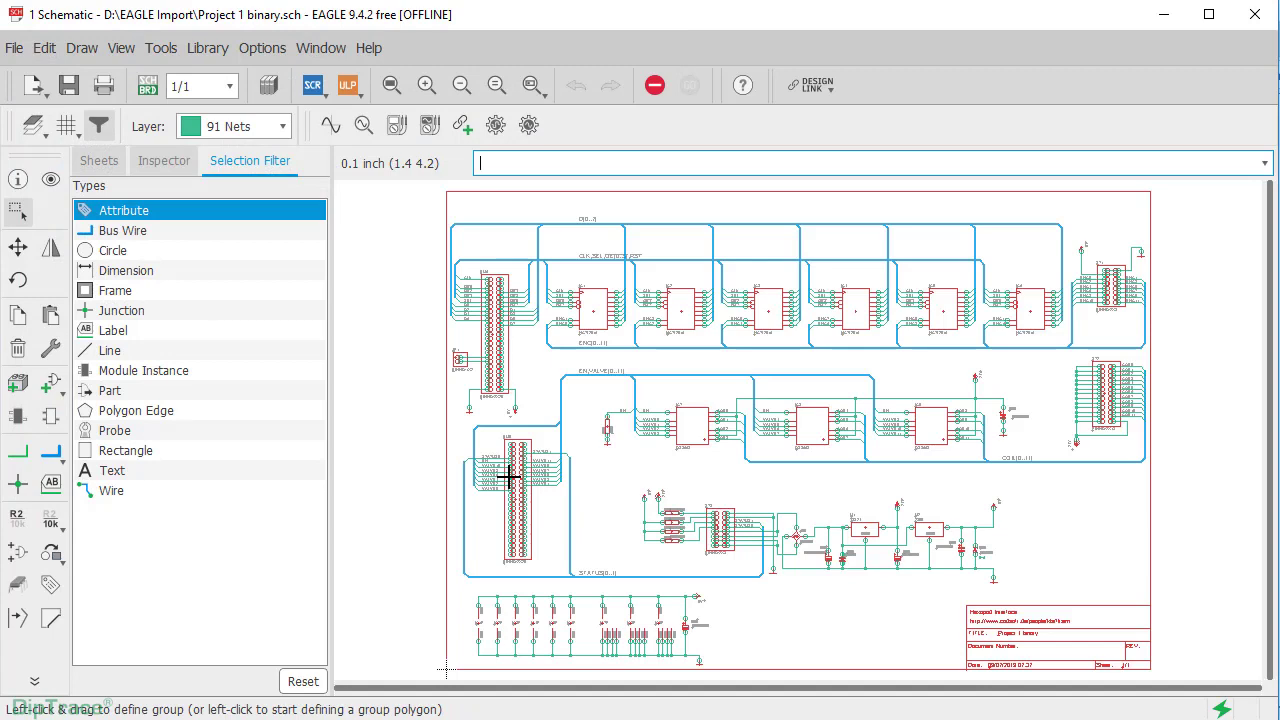
Step: Save a copy of the binary schematic as Project 1.1.sch in the EAGLE Import folder
left_click(14, 48)
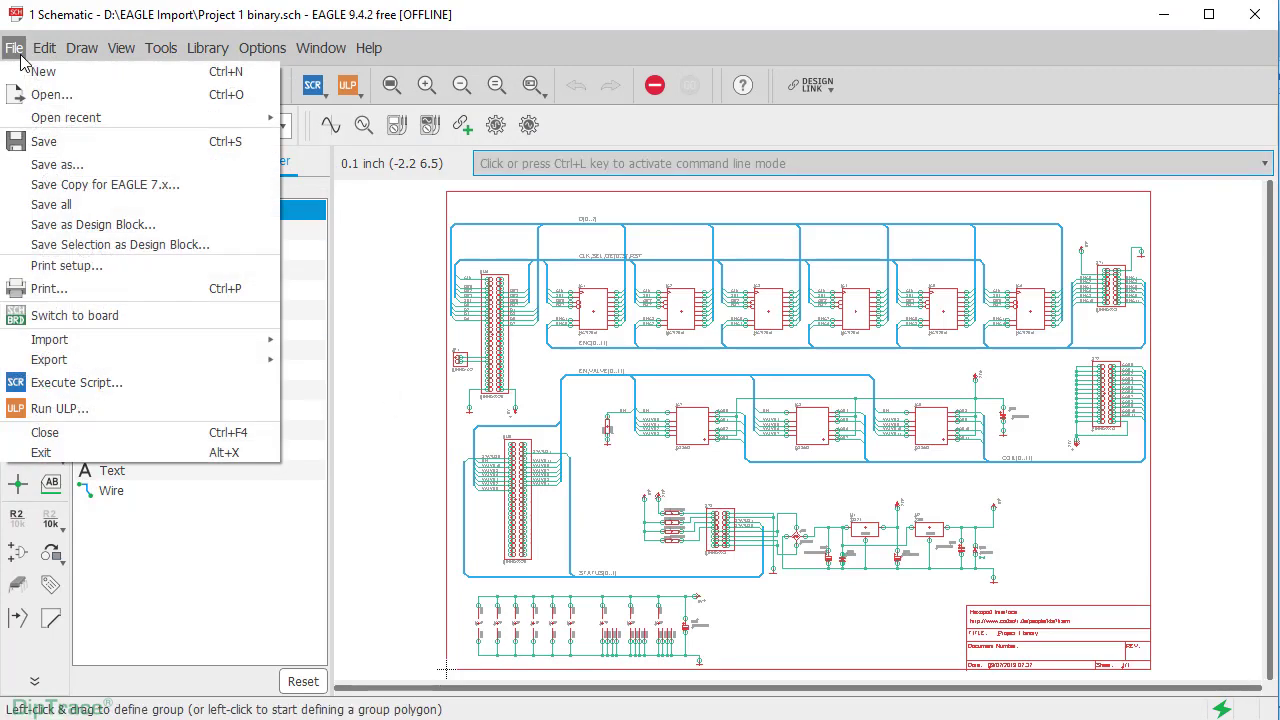
left_click(50, 166)
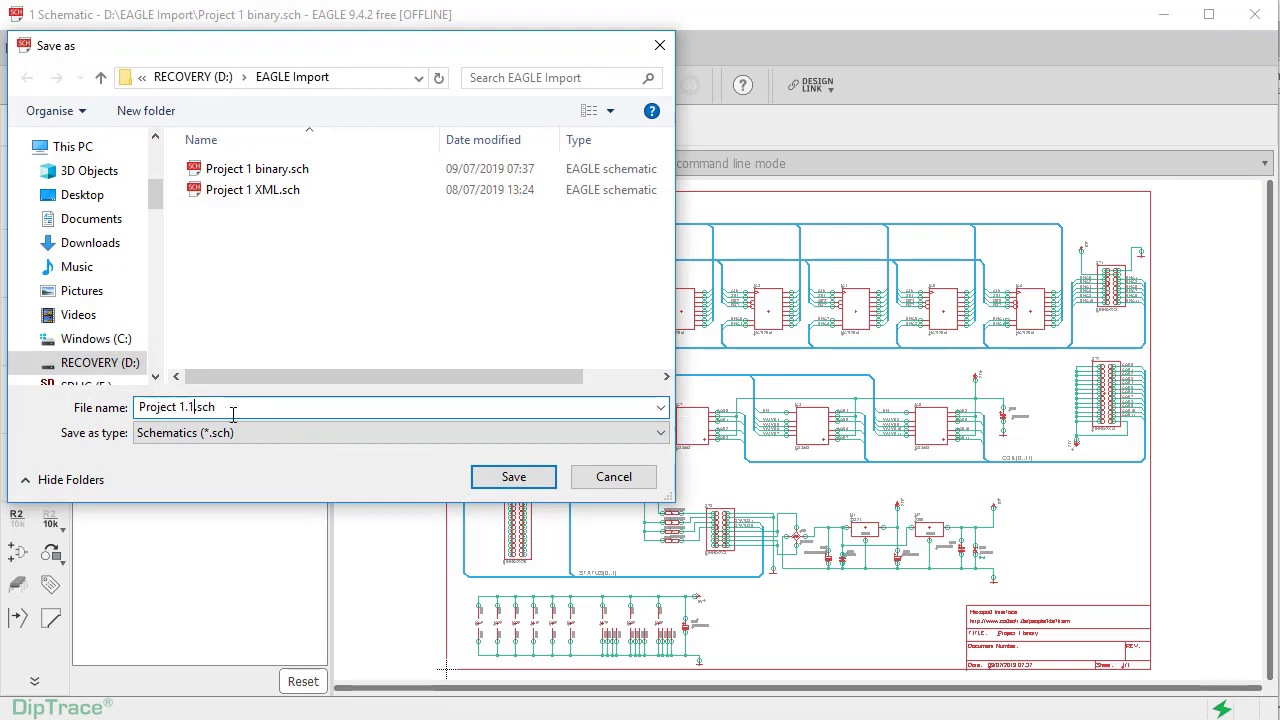
left_click(527, 485)
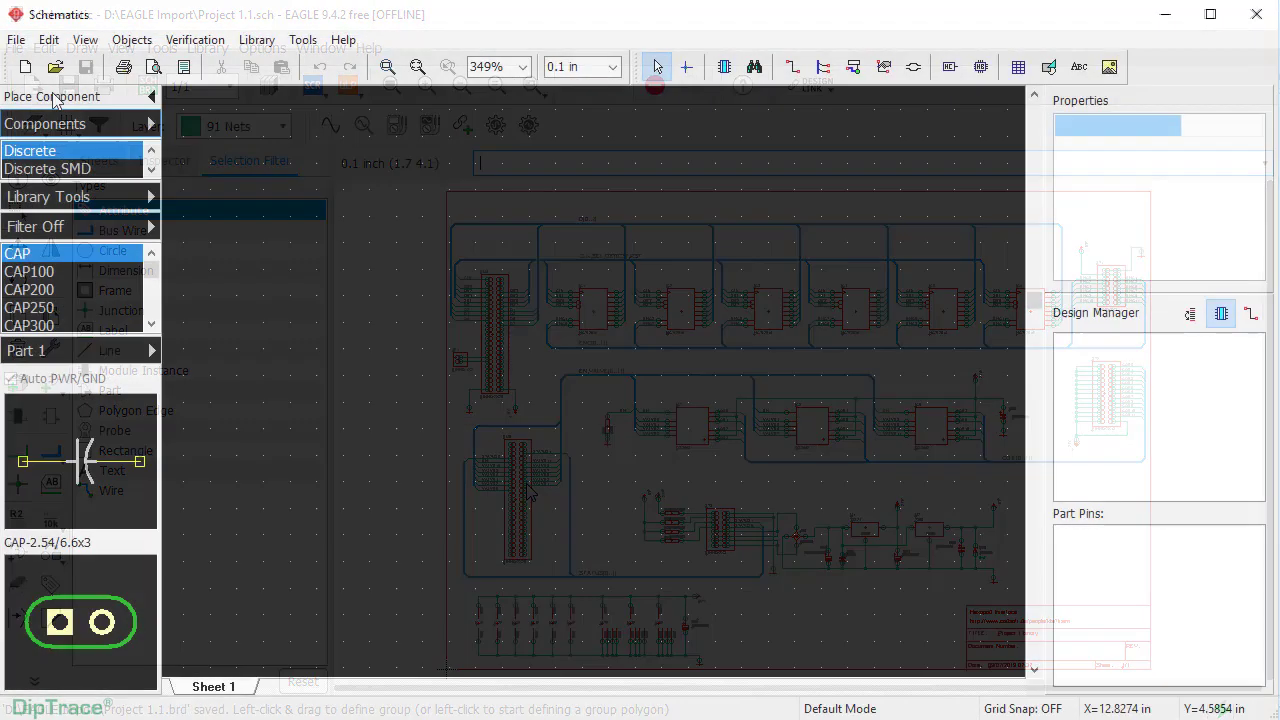
Step: Switch to DipTrace Schematics and import the resaved Project 1.1 schematic as an Eagle schematic
left_click(16, 40)
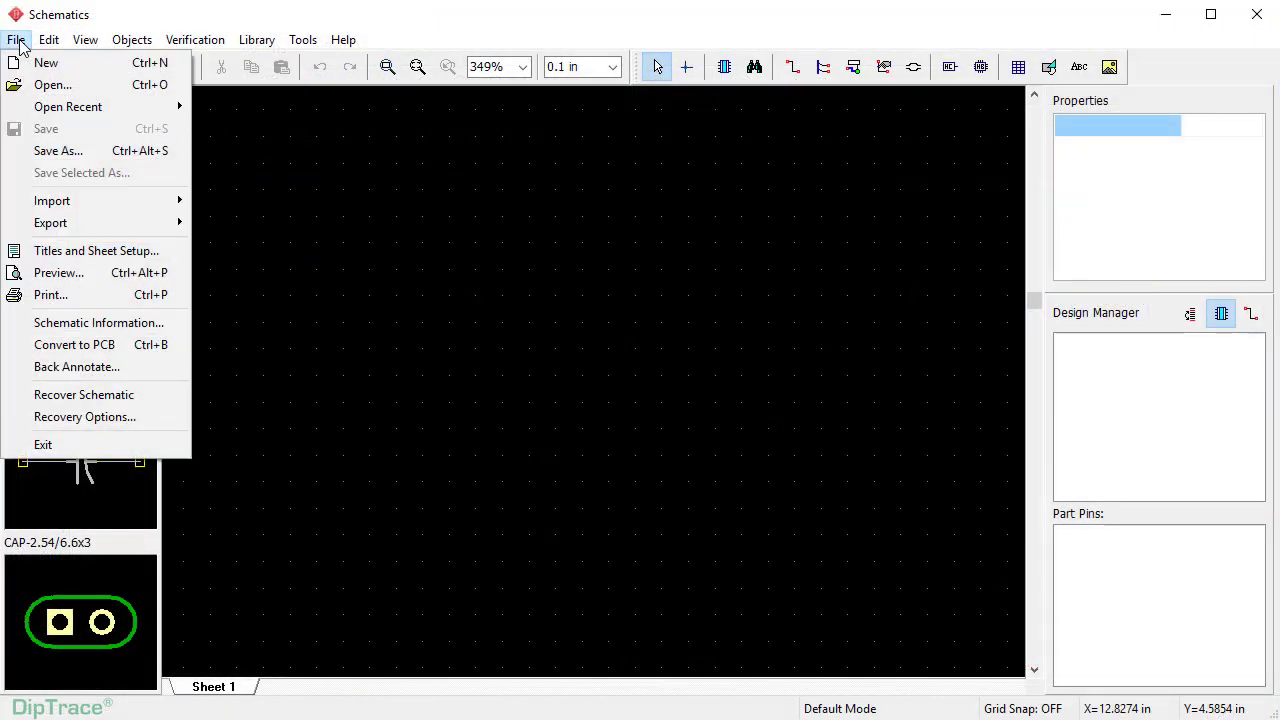
mouse_move(52, 203)
left_click(255, 244)
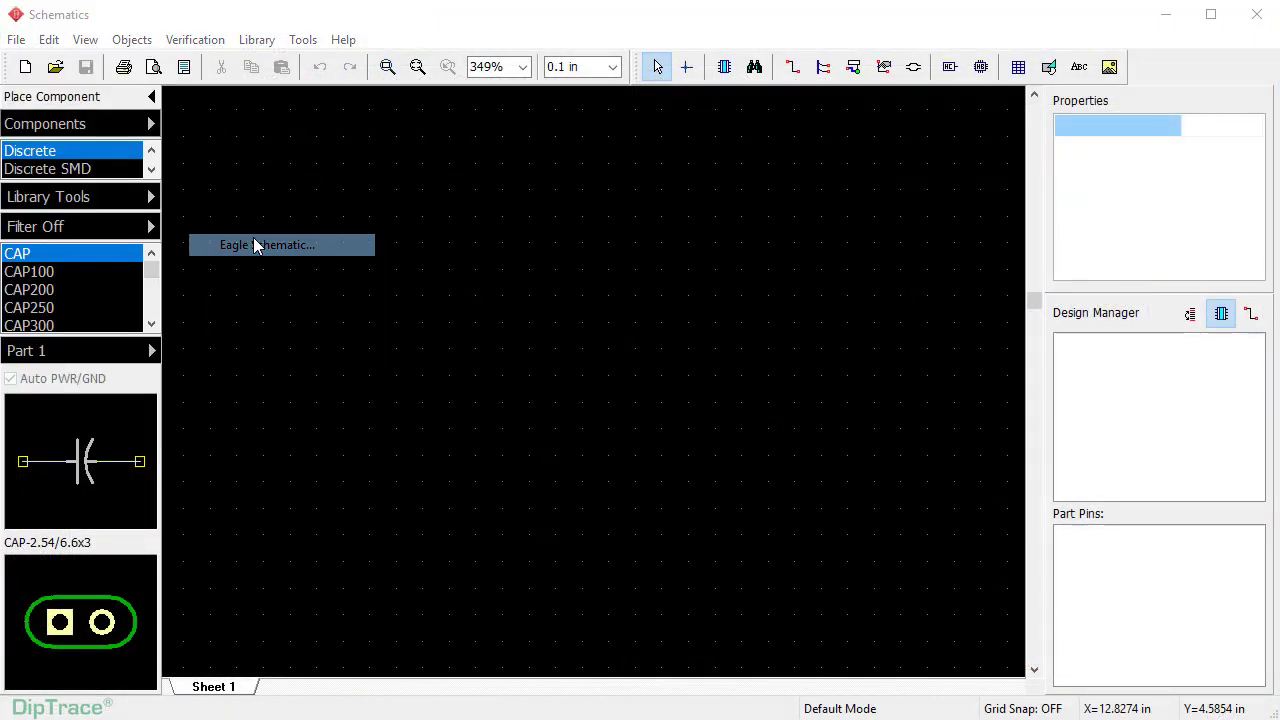
left_click(560, 294)
left_click(882, 524)
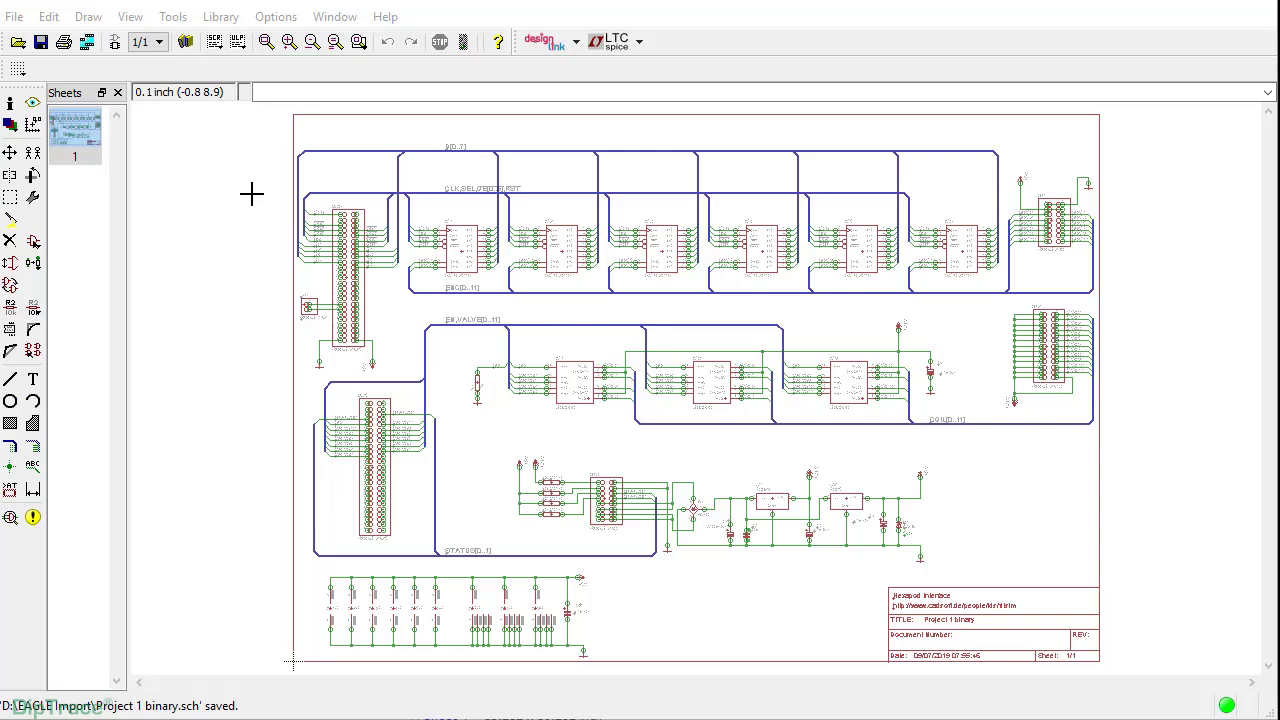
Step: Switch to the older EAGLE, run the Eagle_to_DipTrace_SCH.ulp script on the schematic and save its output as Project 1 in .asc format
left_click(238, 42)
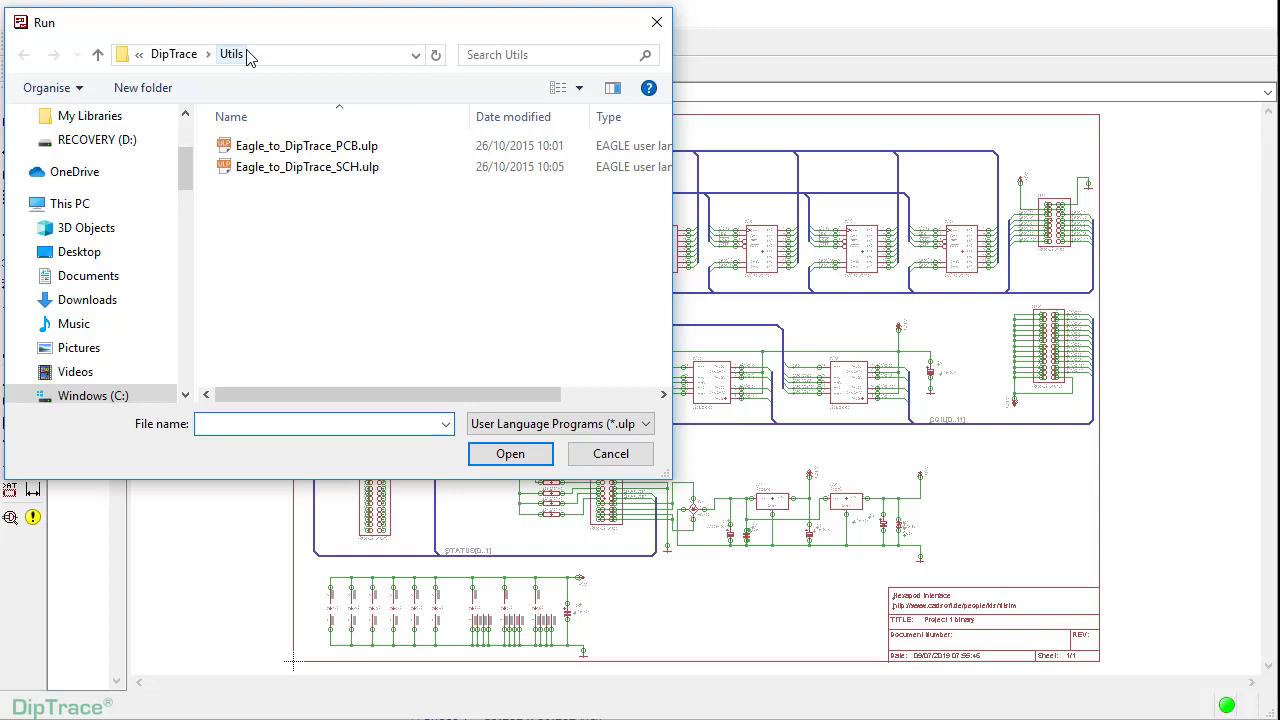
left_click(281, 170)
left_click(508, 452)
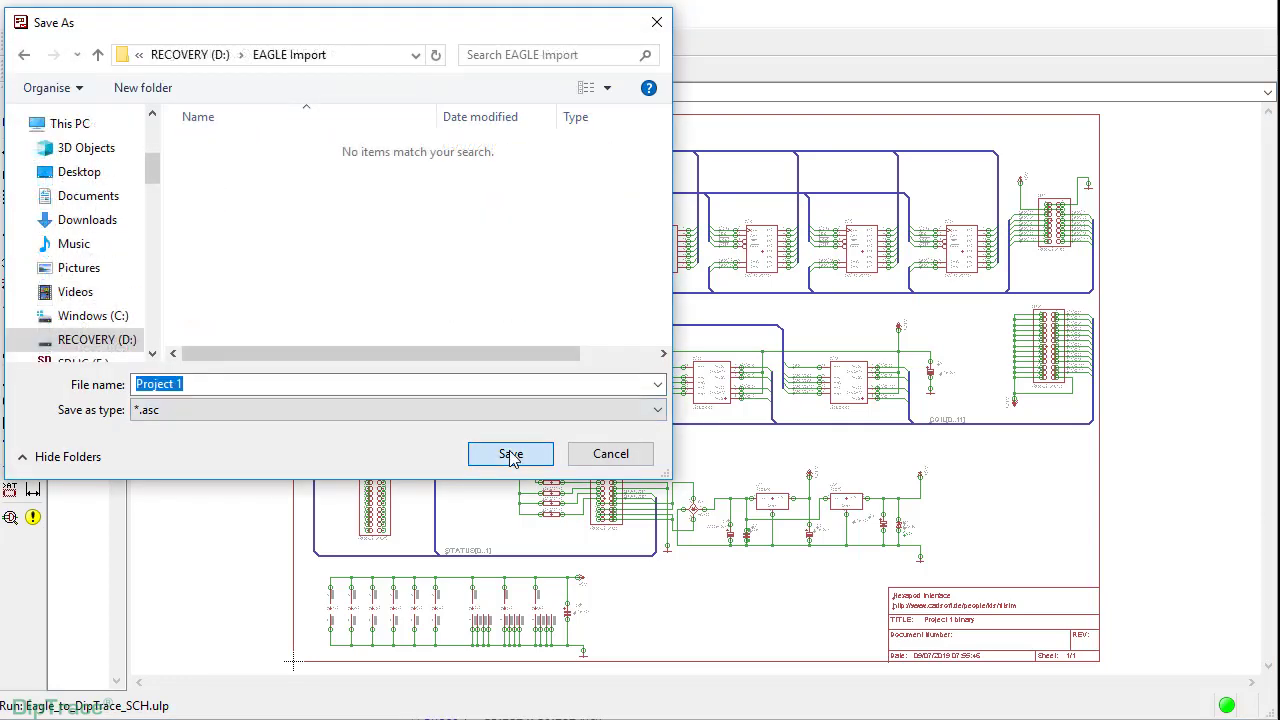
left_click(510, 454)
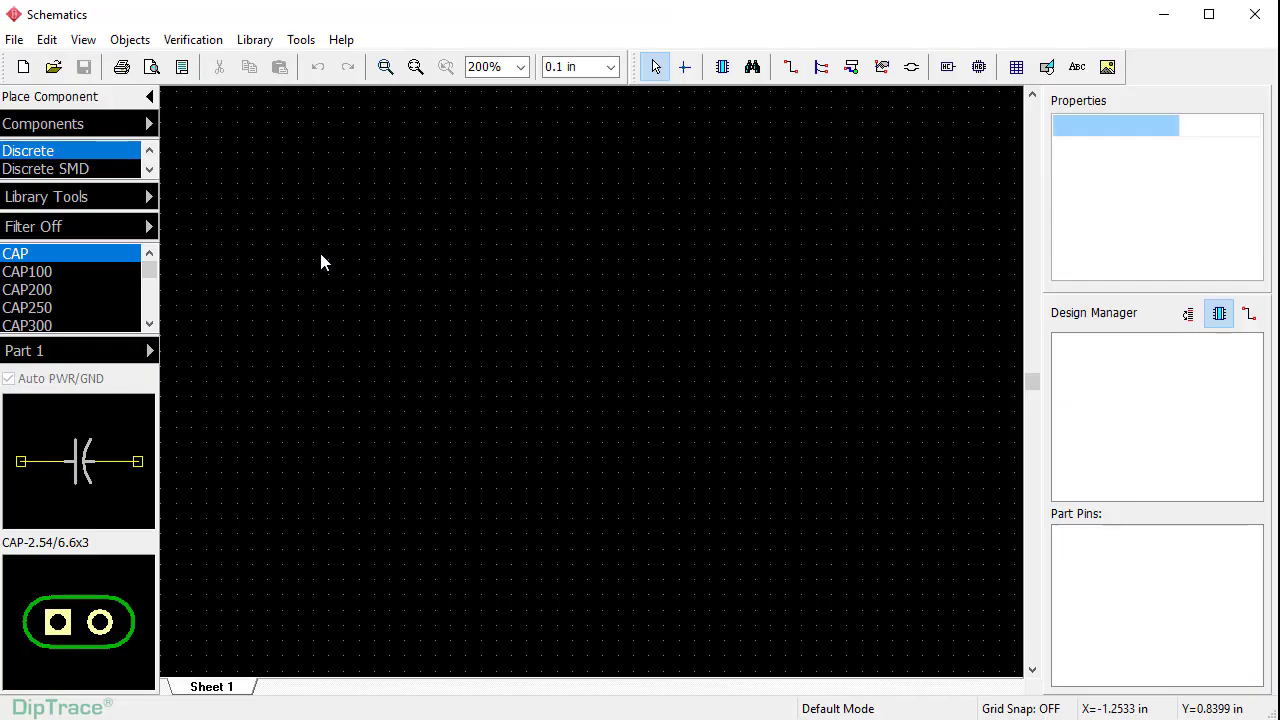
Step: Switch to DipTrace Schematics and import Project 1.asc from the EAGLE Import folder as a DipTrace ASCII file
left_click(16, 42)
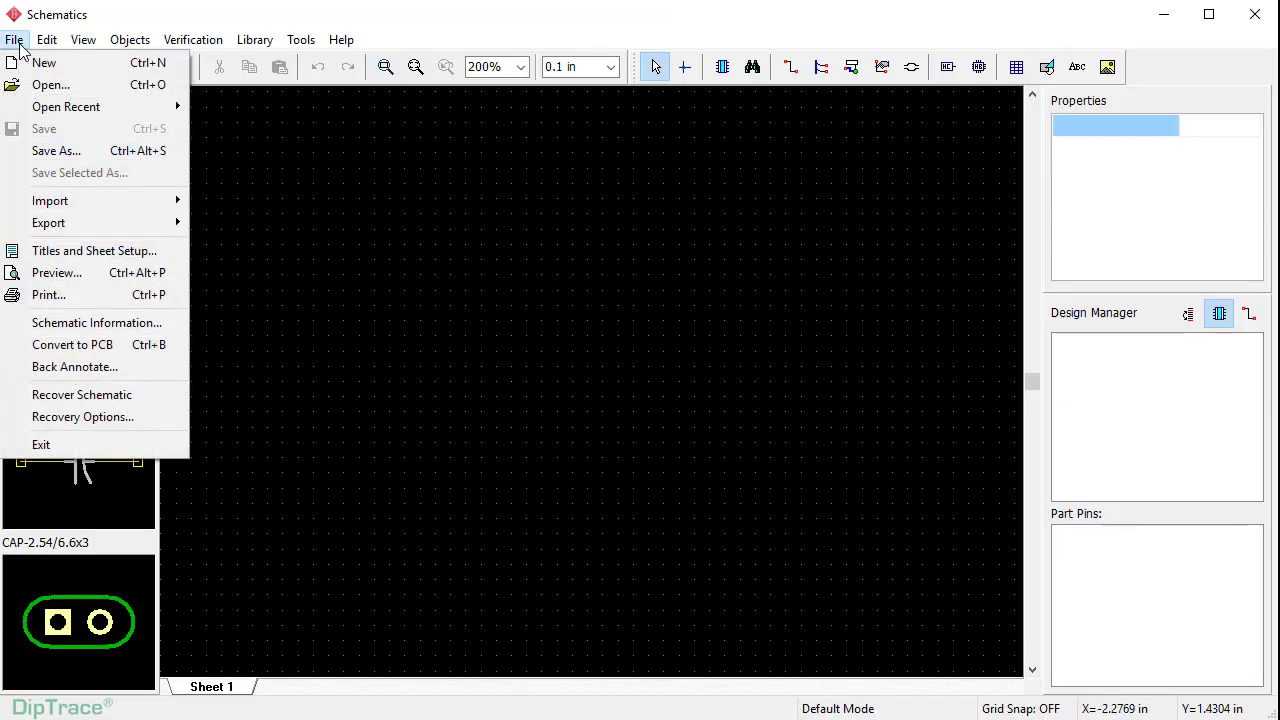
mouse_move(38, 202)
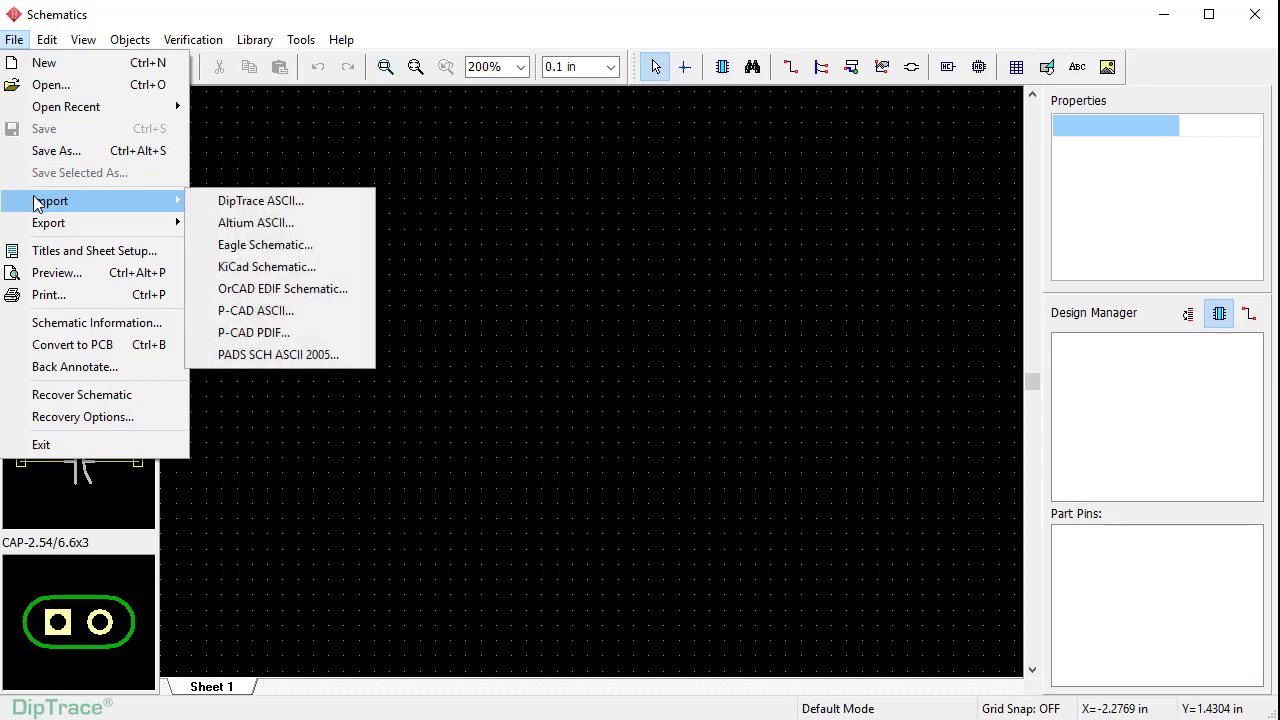
left_click(211, 201)
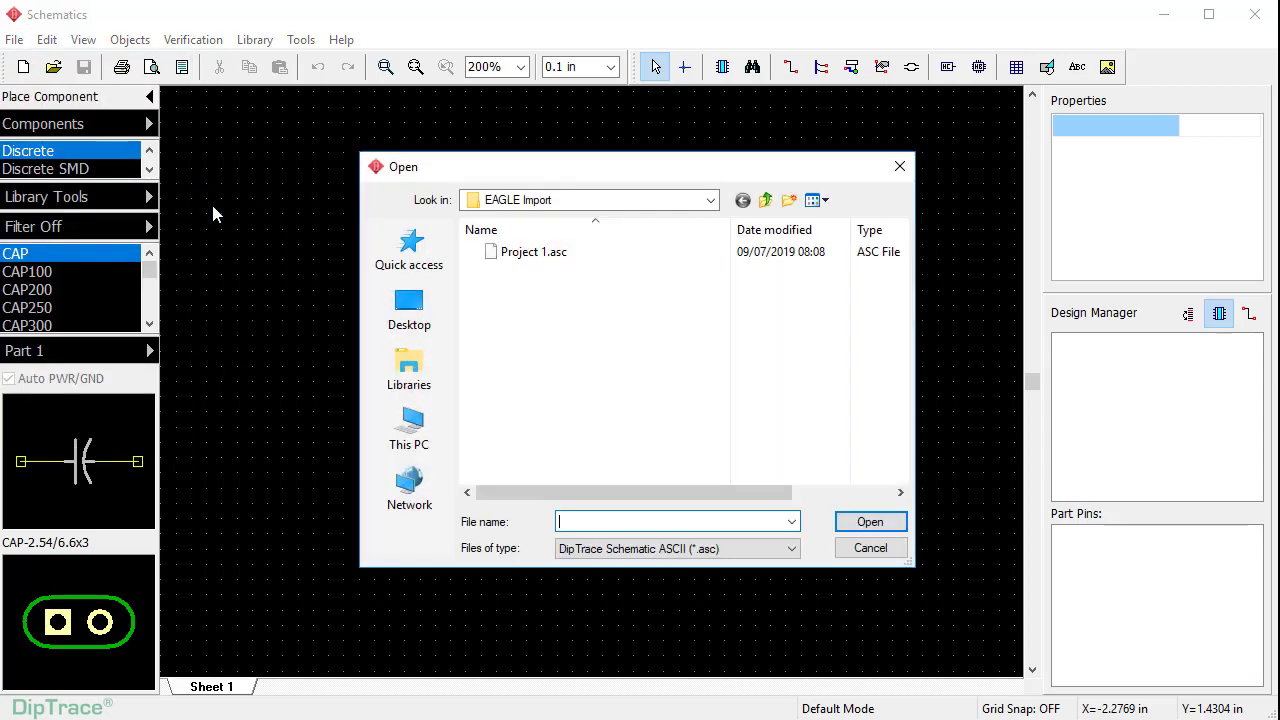
left_click(515, 252)
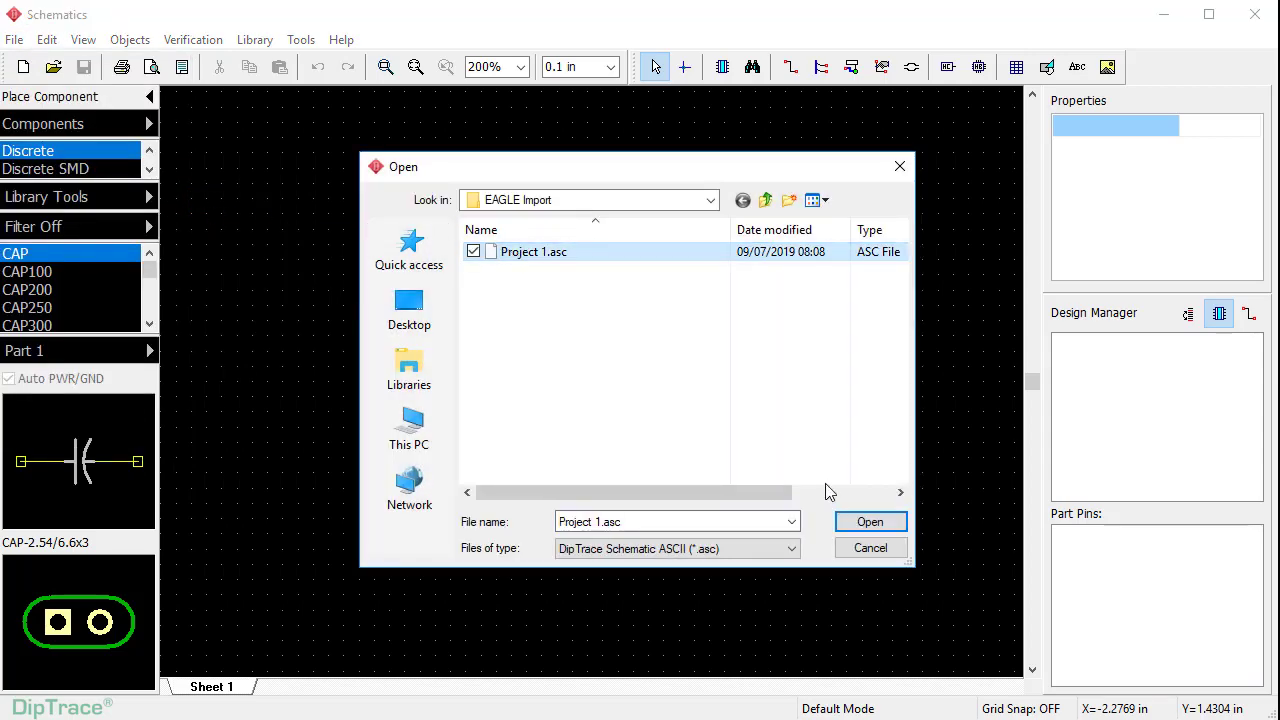
left_click(869, 522)
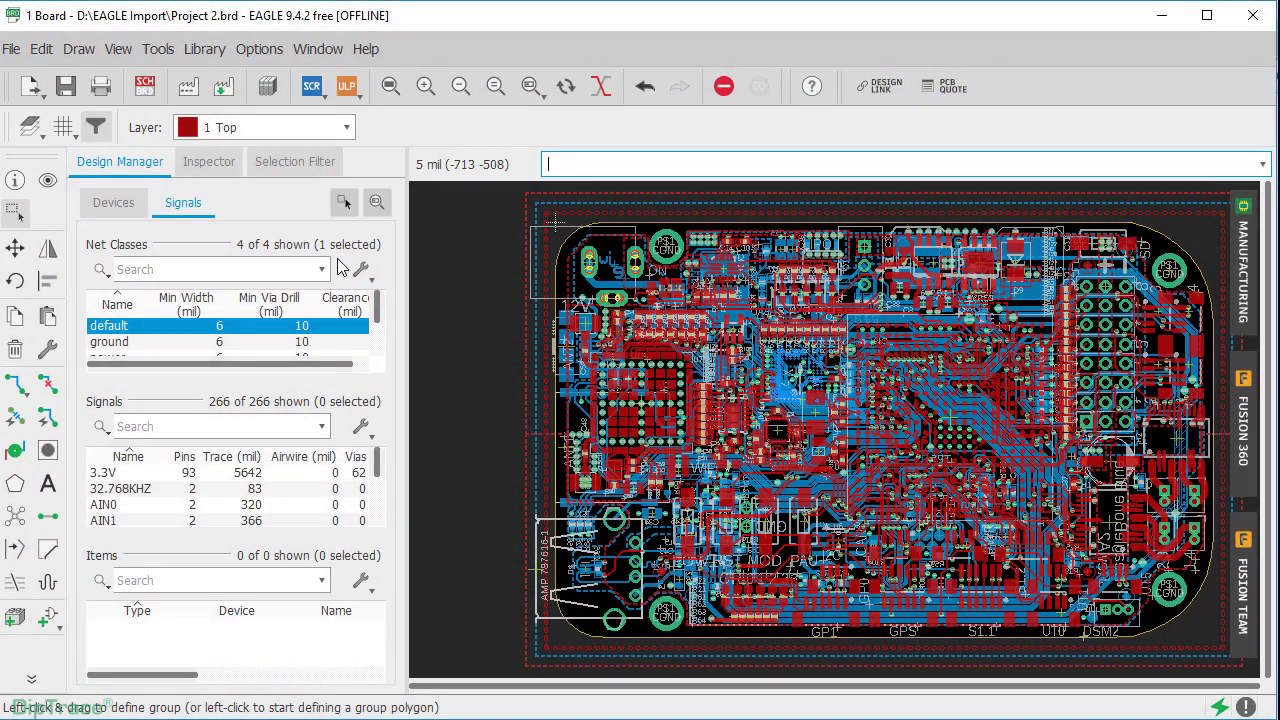
Step: Switch to the EAGLE board Project 2.brd and apply a 4-layer setup in its design rules
left_click(160, 49)
left_click(182, 101)
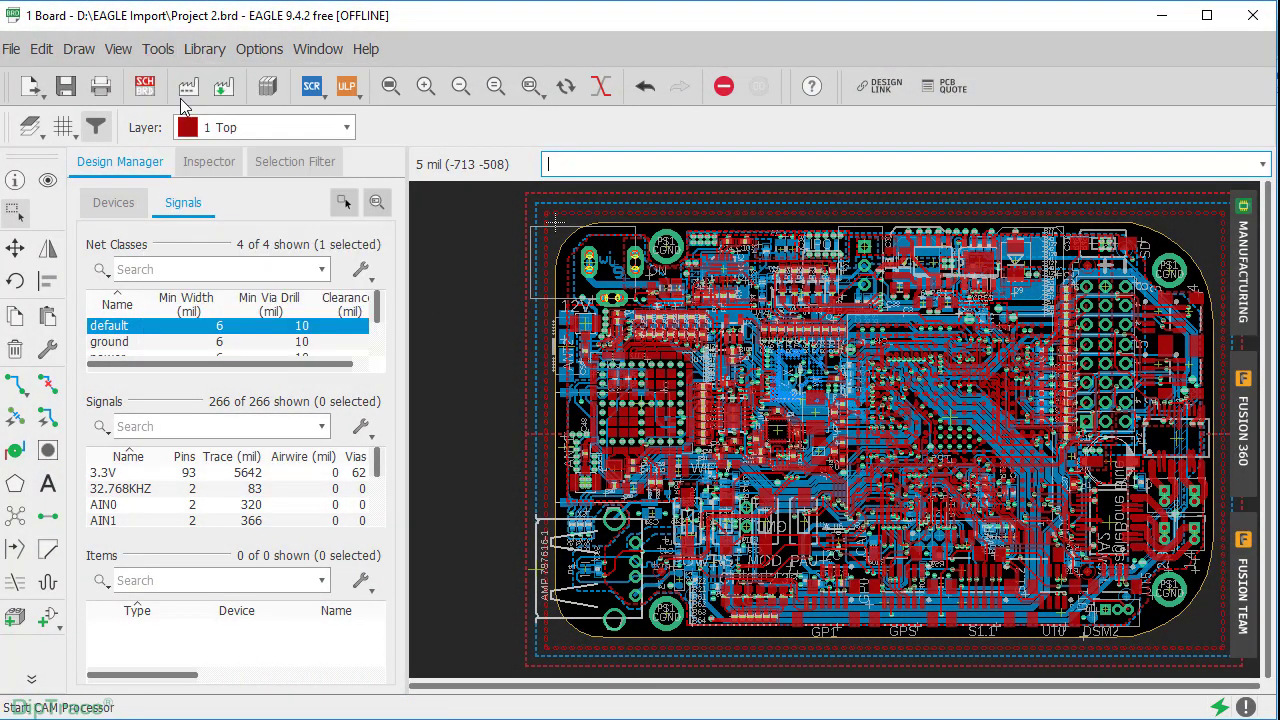
left_click(516, 213)
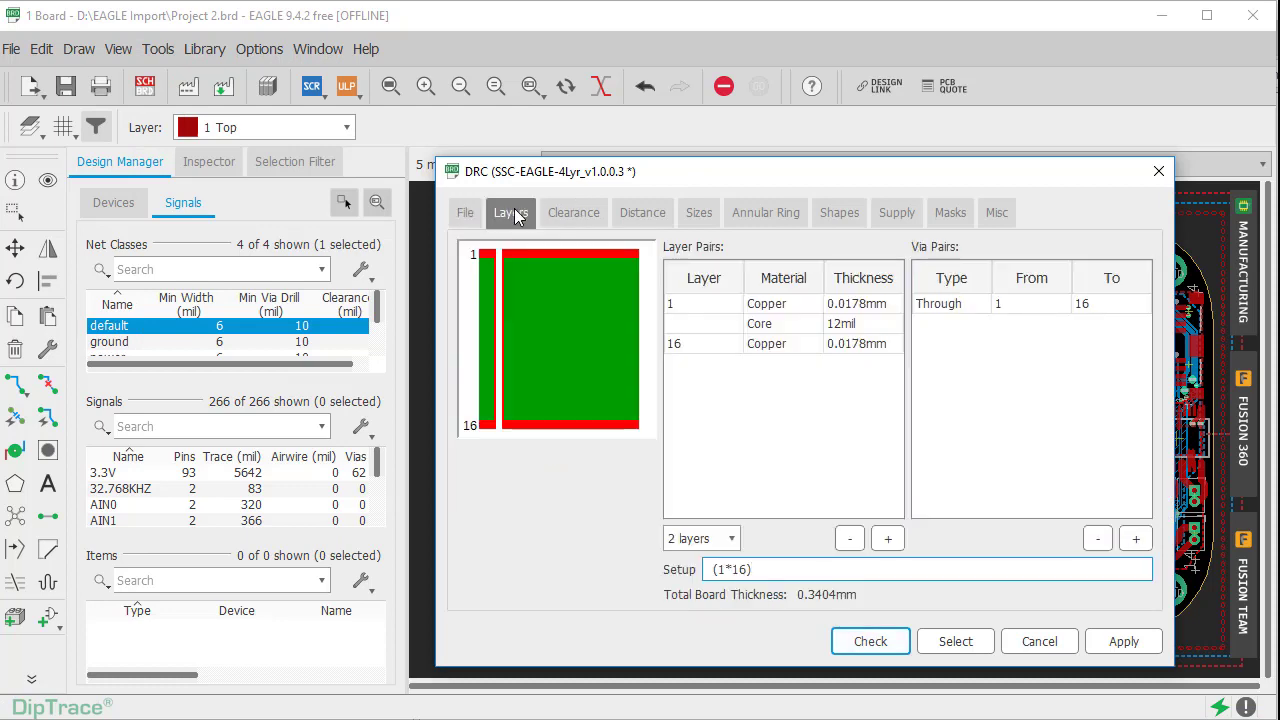
left_click(700, 538)
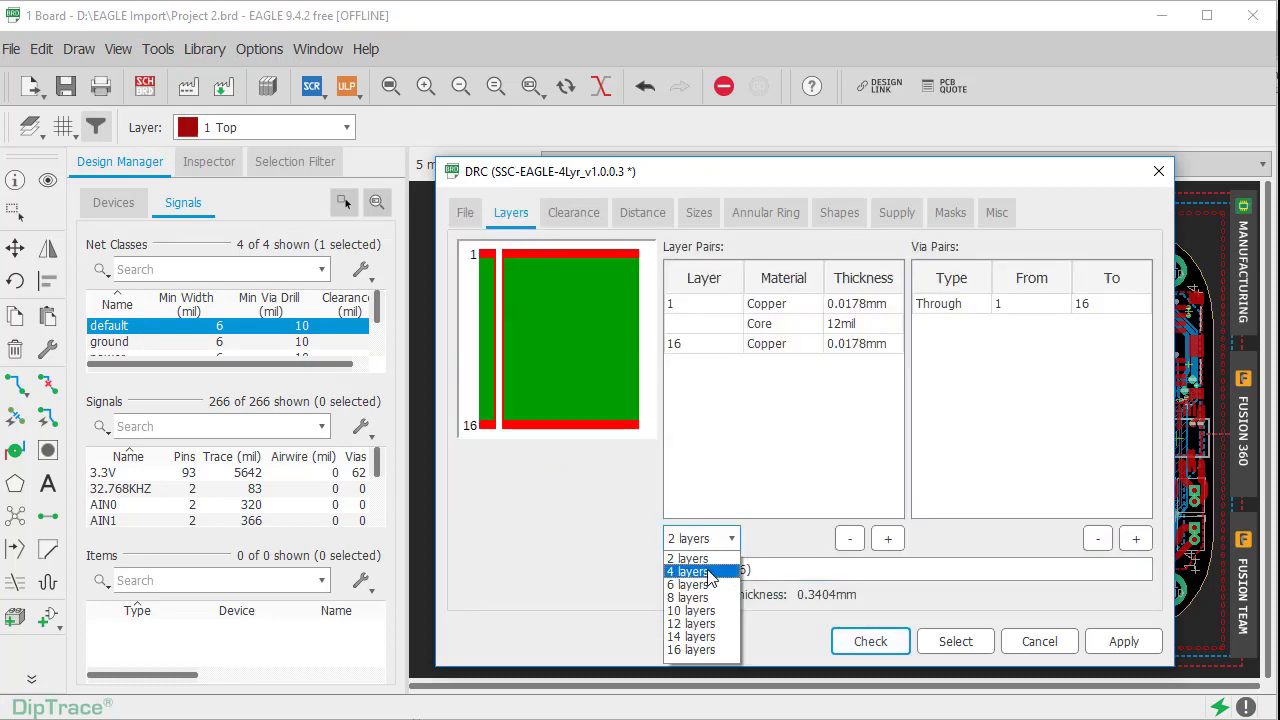
left_click(715, 569)
left_click(1117, 643)
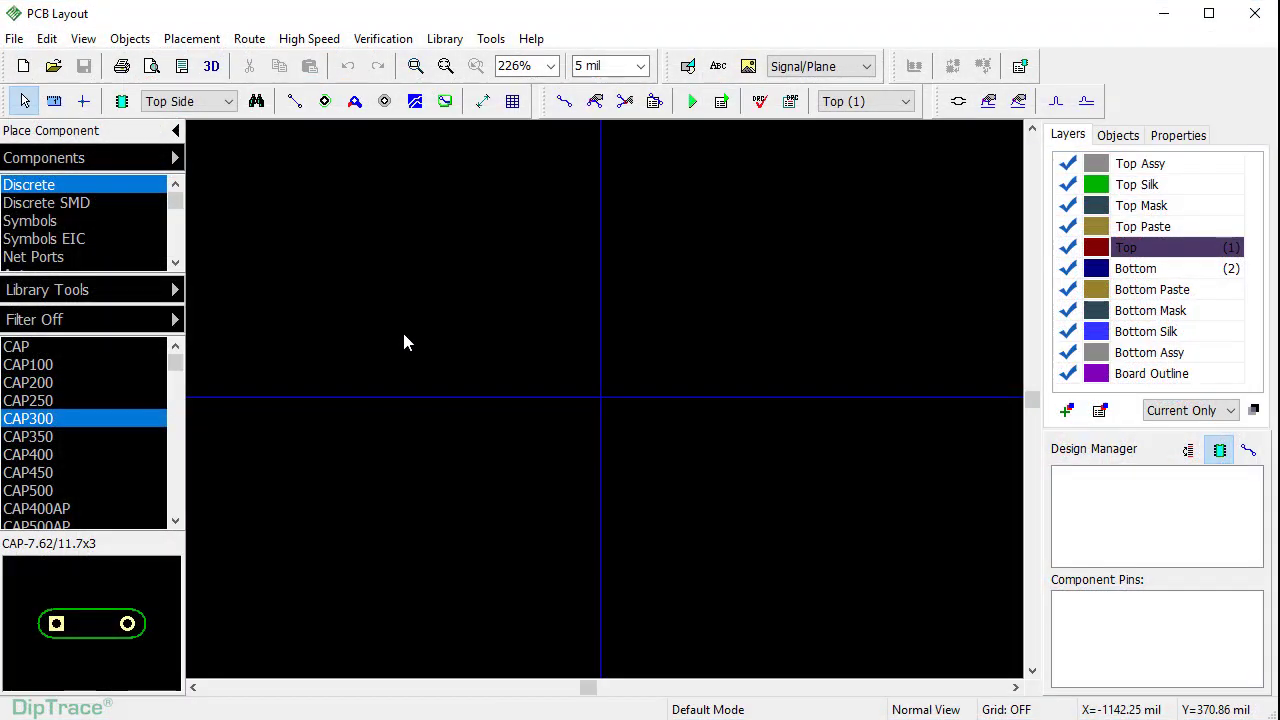
Step: Switch to DipTrace PCB Layout and import Project 2.brd from the EAGLE Import folder as an Eagle board
left_click(14, 38)
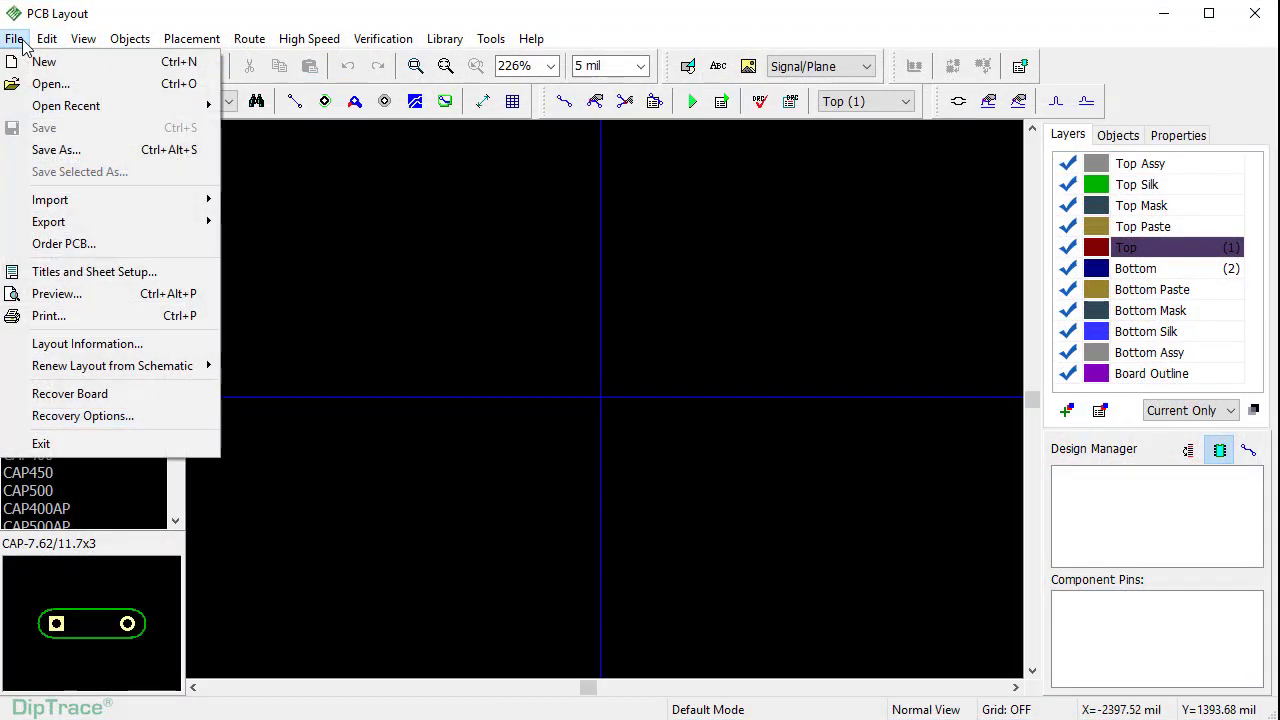
mouse_move(66, 200)
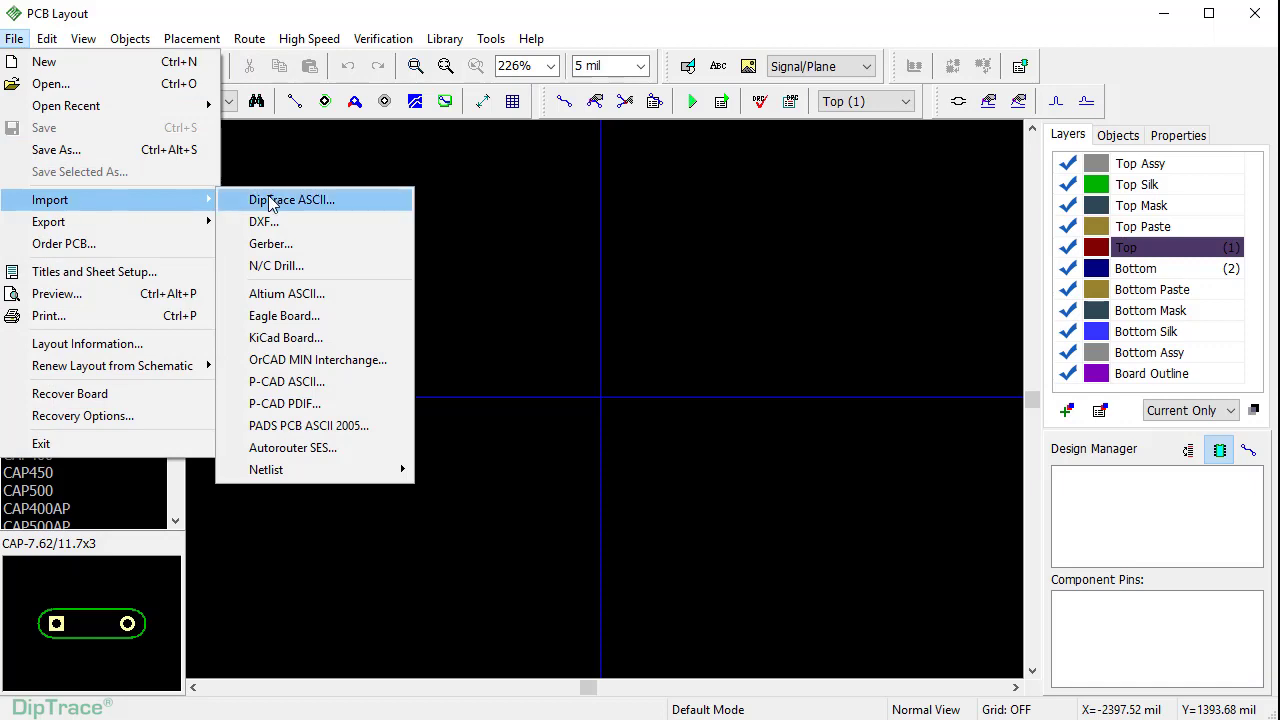
left_click(267, 323)
left_click(540, 290)
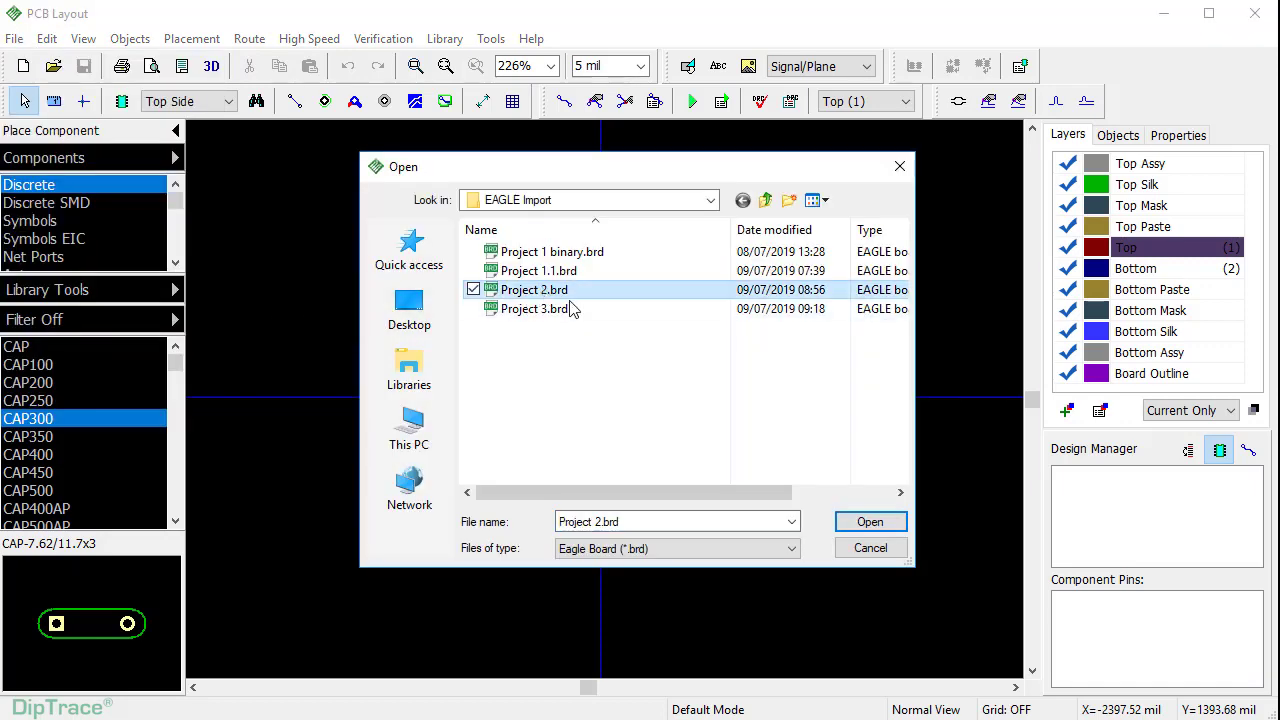
left_click(865, 522)
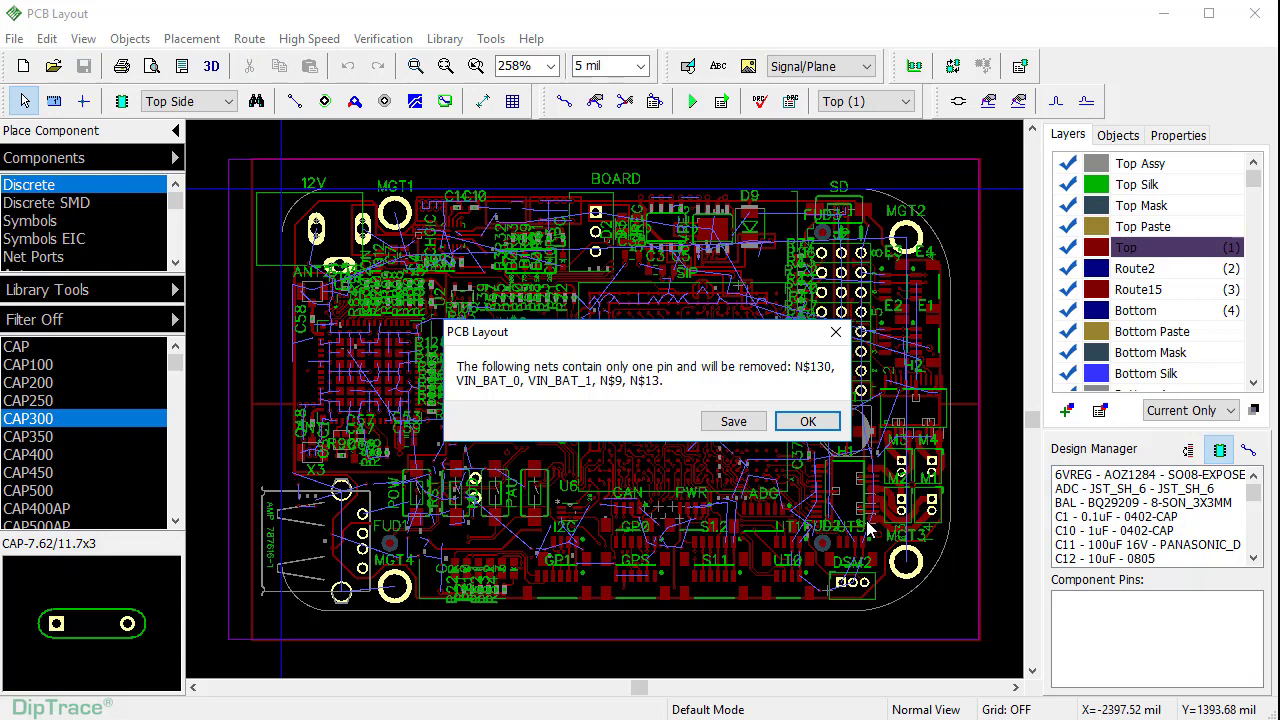
Step: Save the list of removed single-pin nets as ImportLog.txt in the EAGLE Import folder
left_click(733, 421)
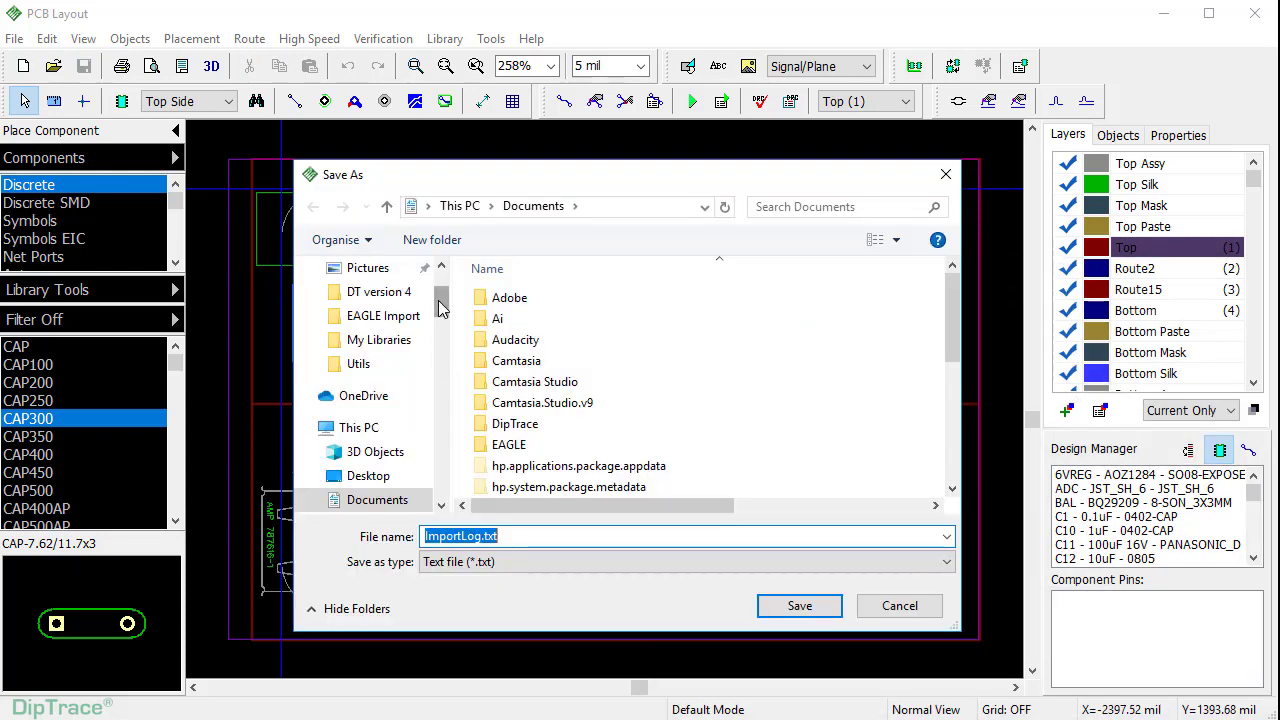
left_click(383, 315)
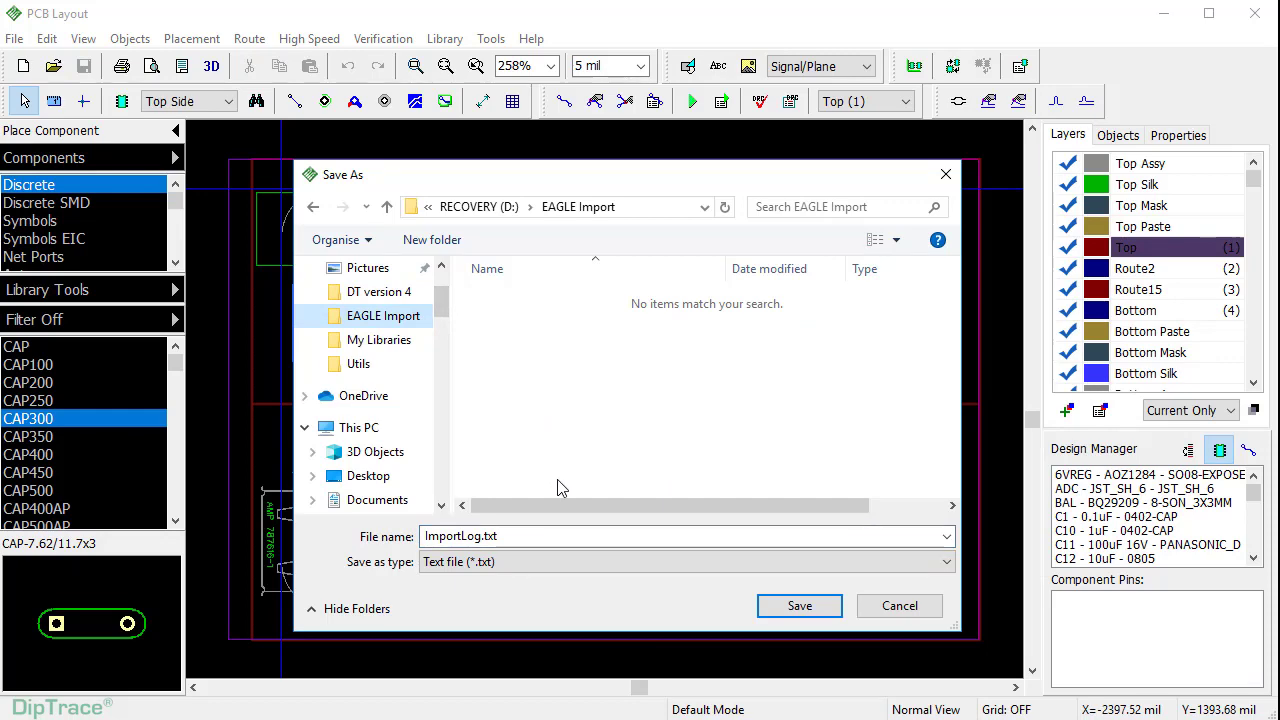
left_click(797, 606)
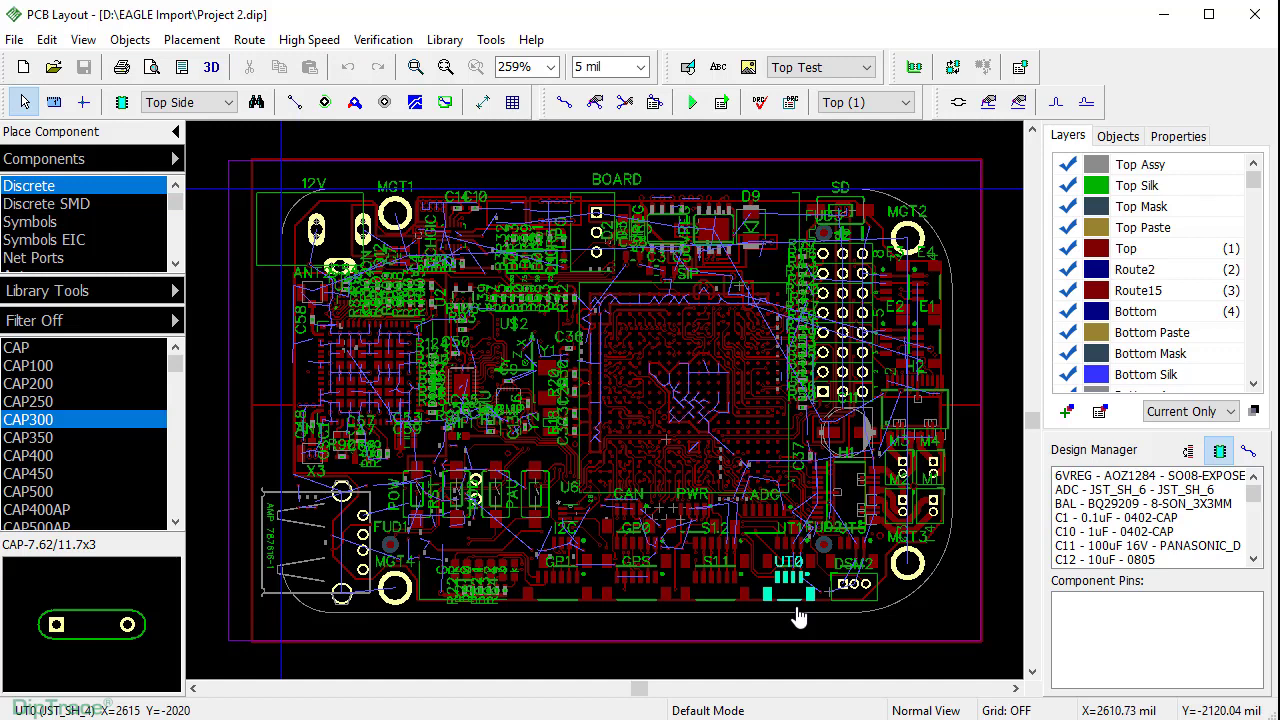
Step: Select the CGND copper pour around the upper half of the board and access its available commands
left_click(782, 160)
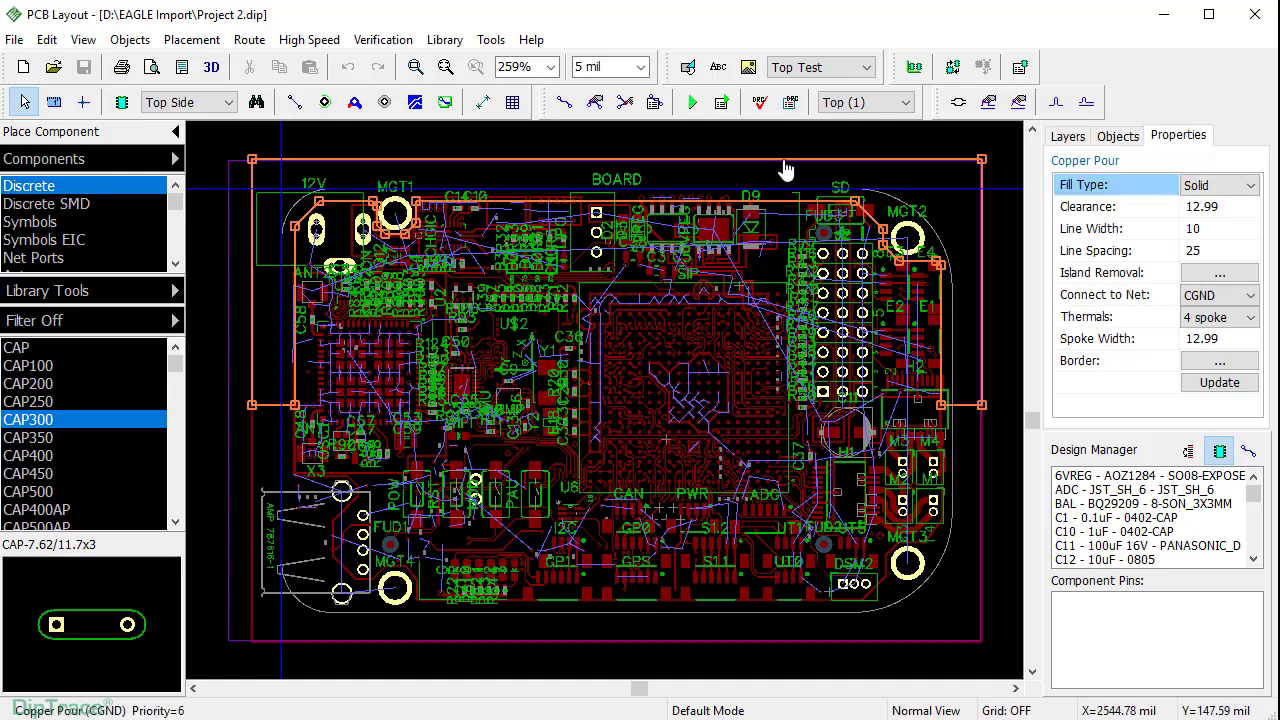
right_click(785, 170)
left_click(801, 175)
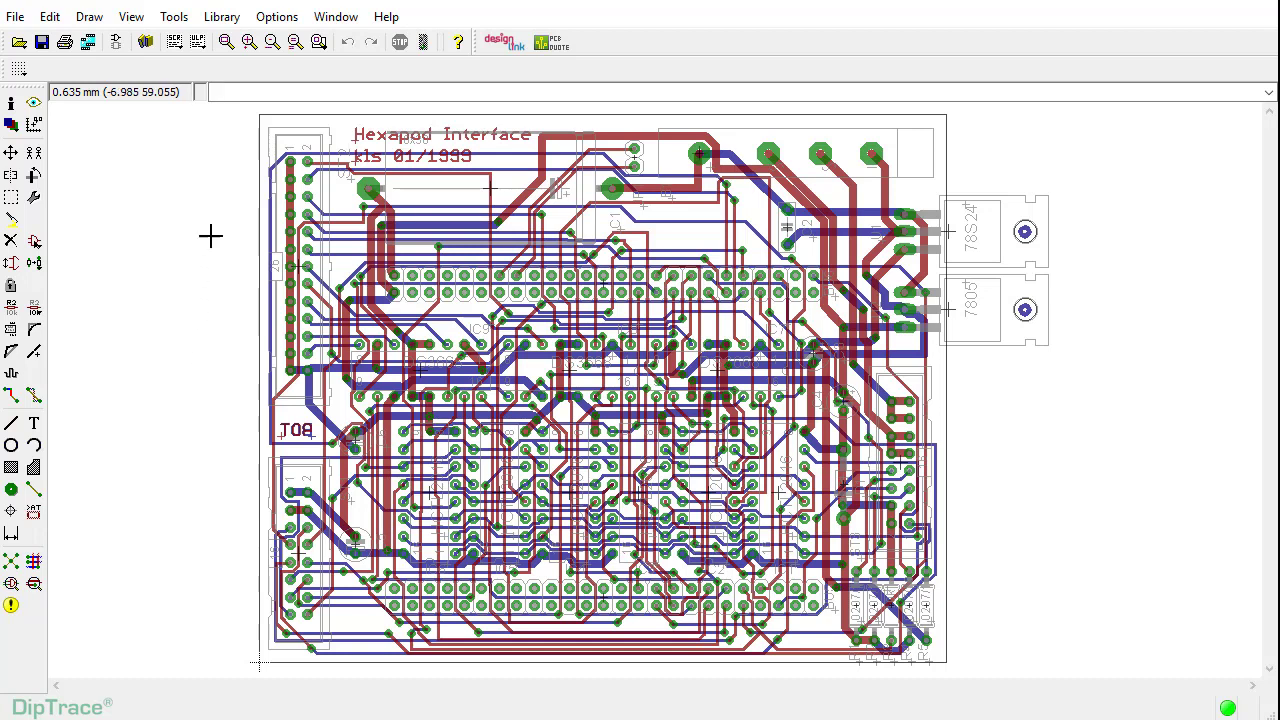
Step: Switch to the older EAGLE, run the Eagle_to_DipTrace_PCB.ulp script on the board and save its output as Brd ASCII in .asc format
left_click(205, 43)
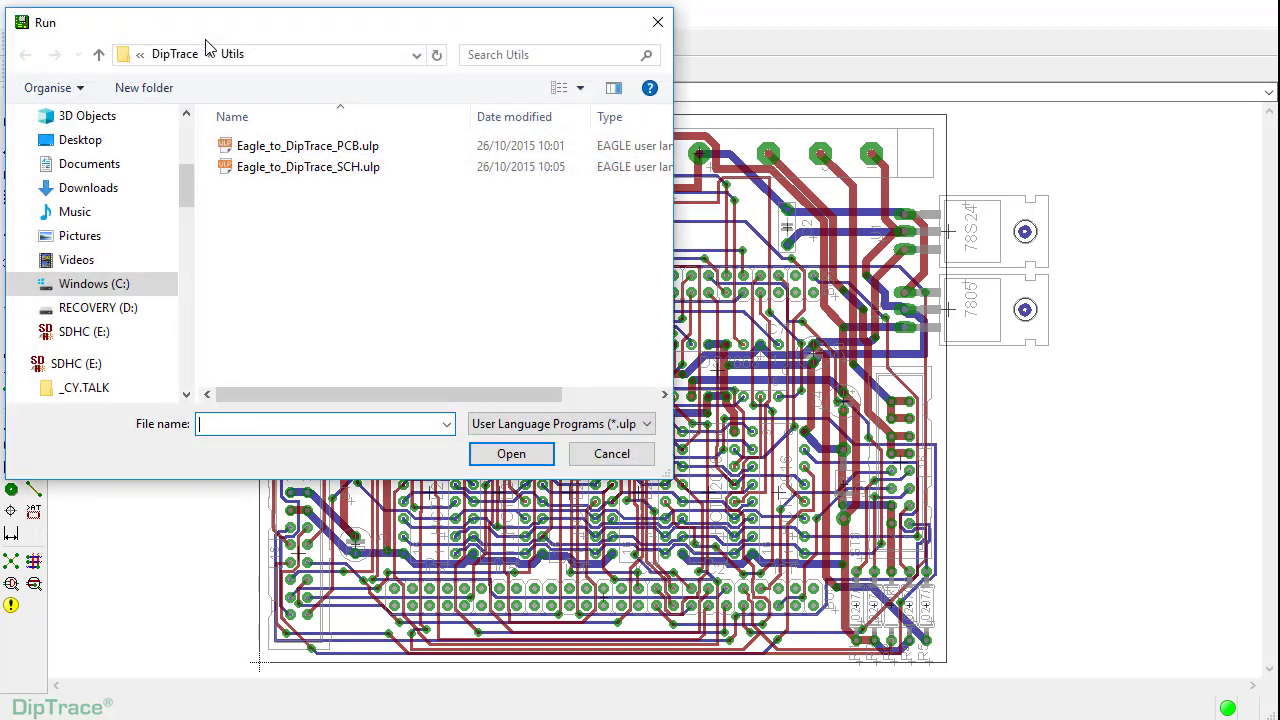
left_click(246, 151)
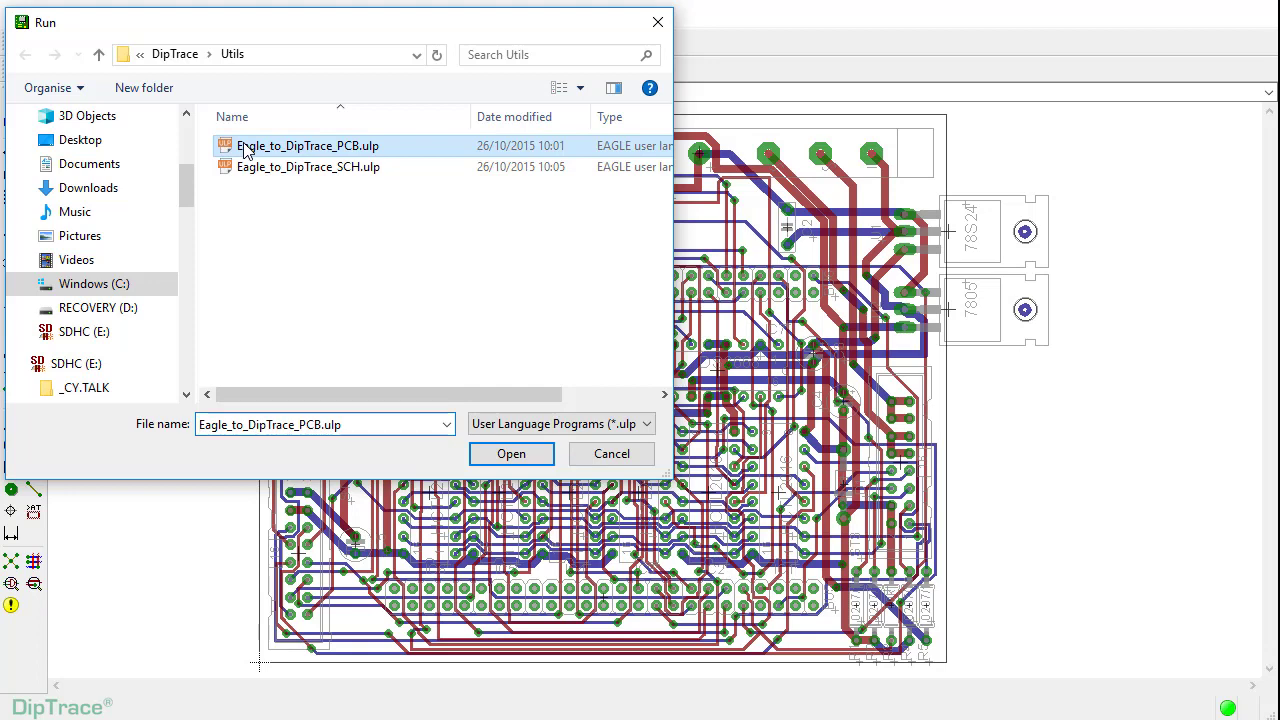
left_click(507, 452)
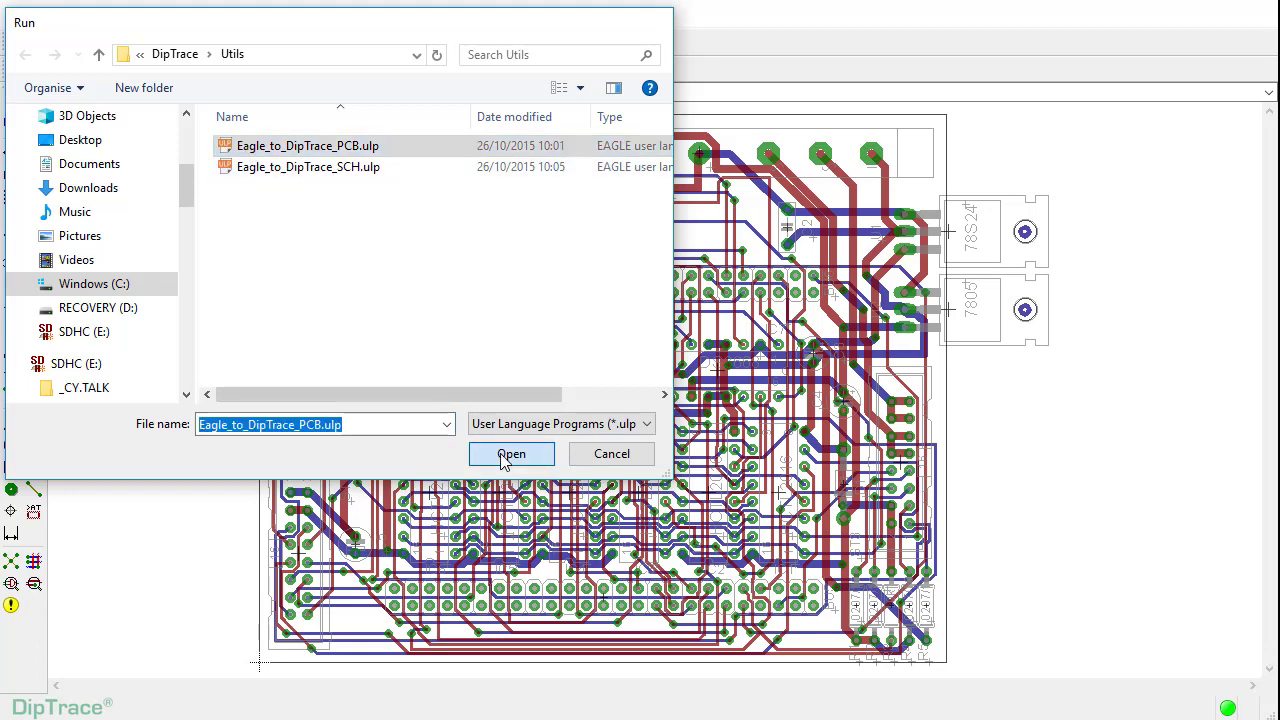
type("Brd ASCII")
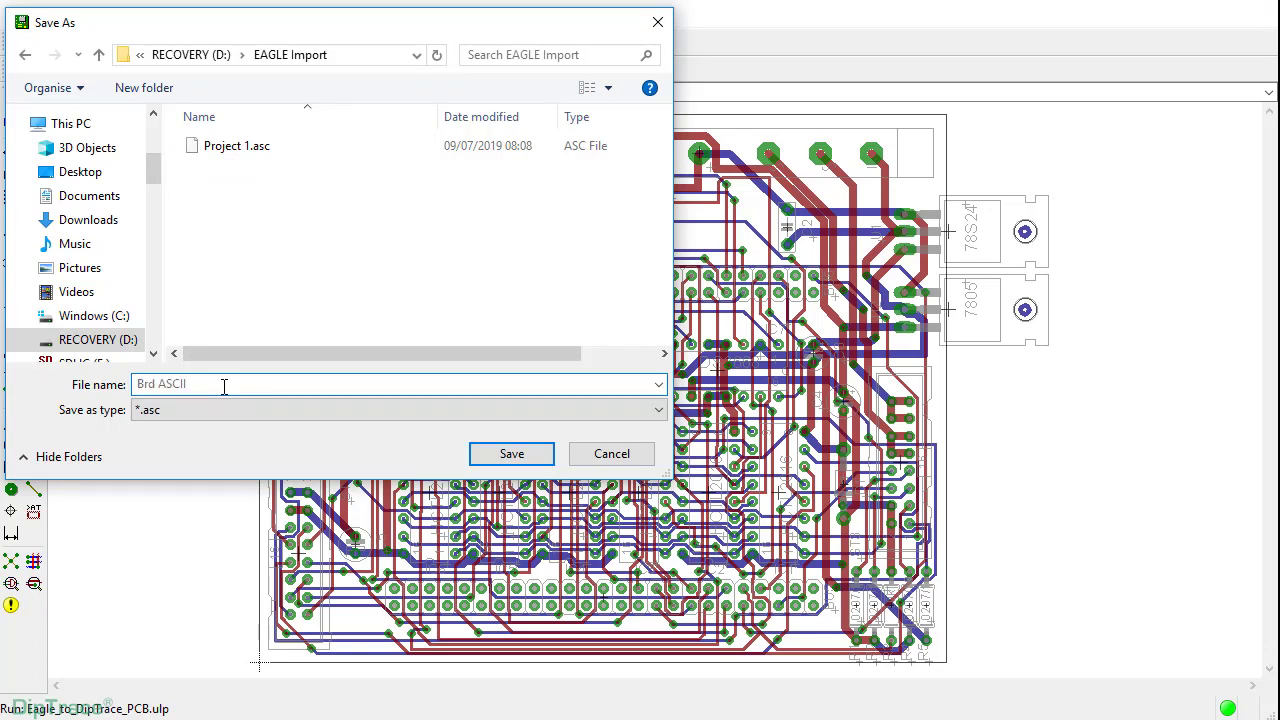
left_click(478, 456)
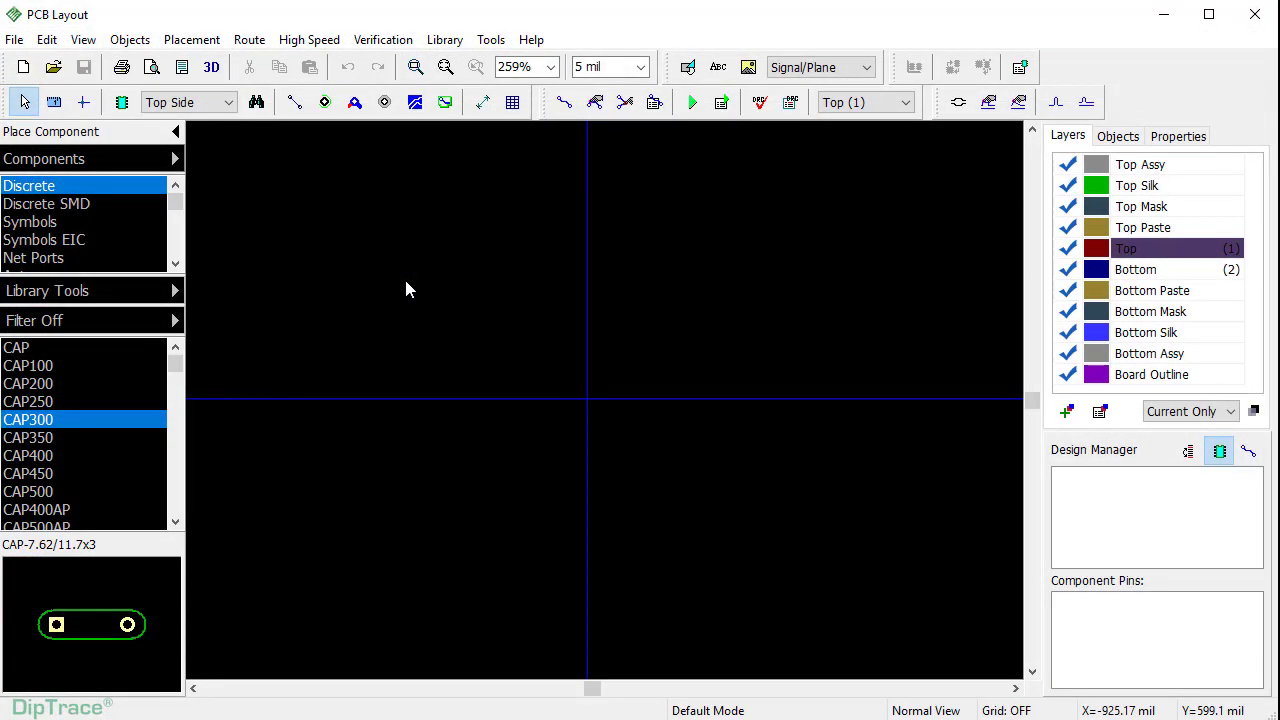
Step: Switch to DipTrace PCB Layout and import Brd ASCII.asc from the EAGLE Import folder as a DipTrace ASCII file
left_click(14, 39)
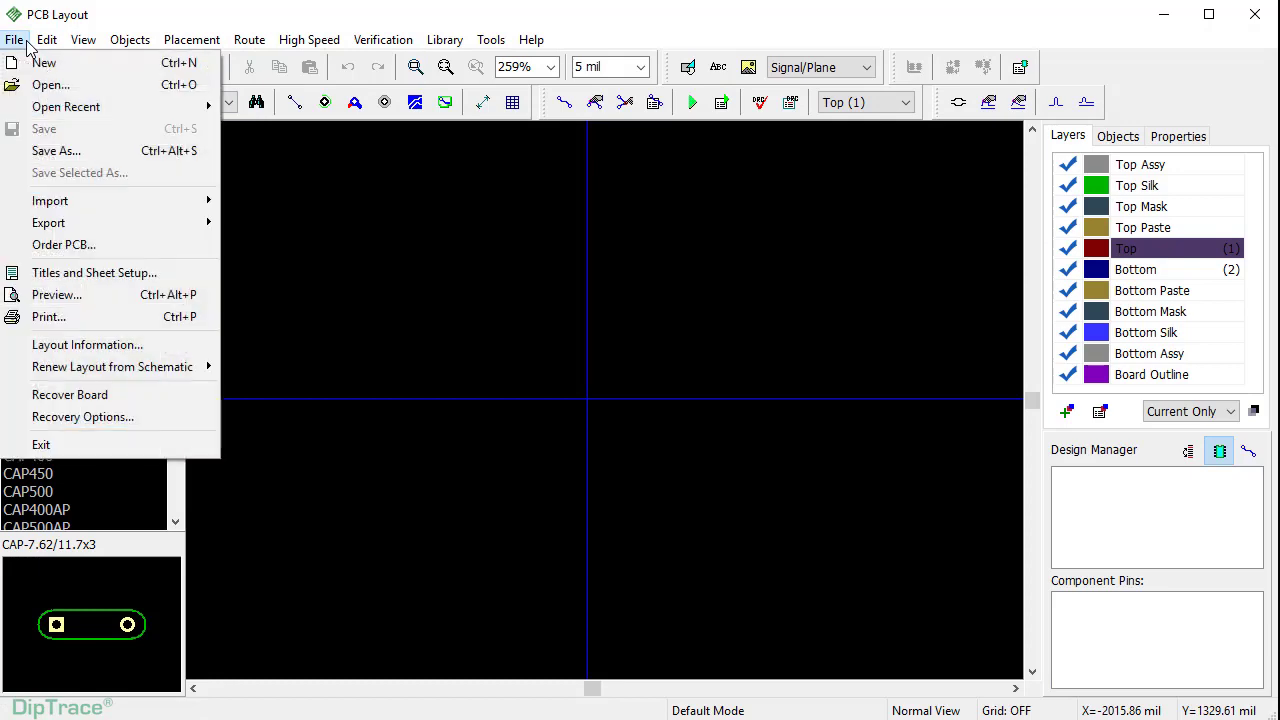
mouse_move(74, 207)
left_click(224, 200)
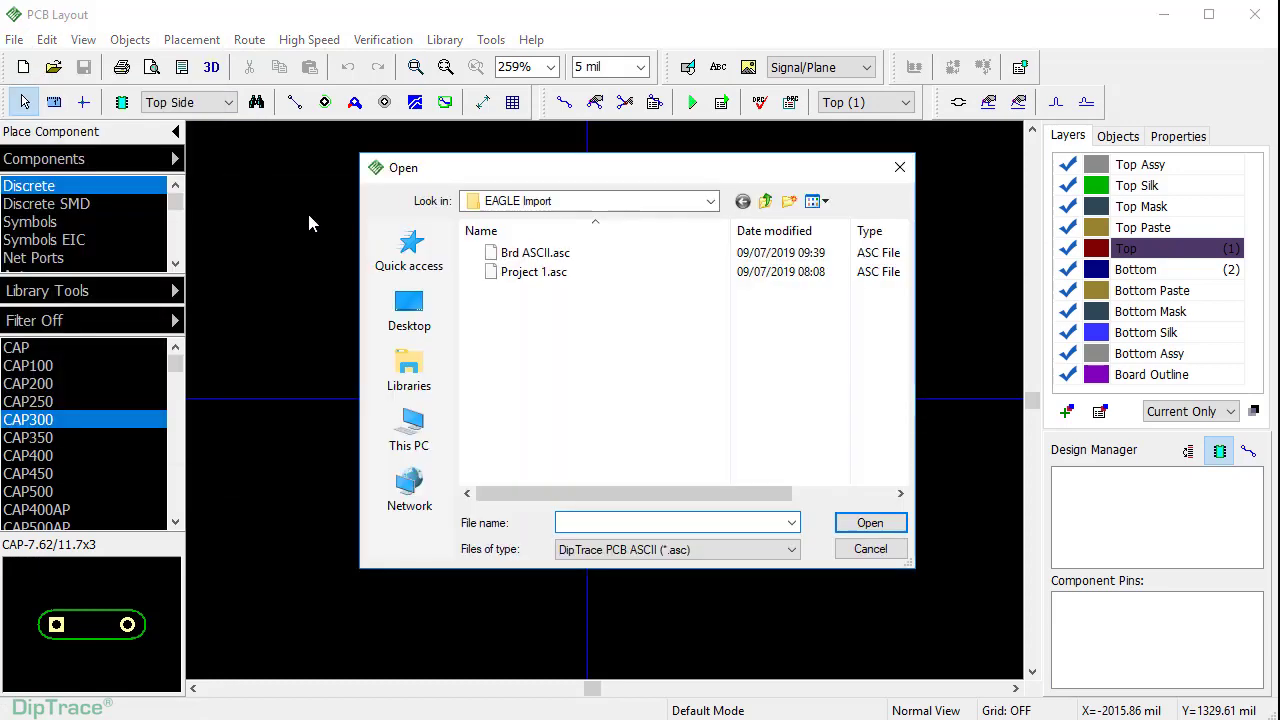
left_click(535, 253)
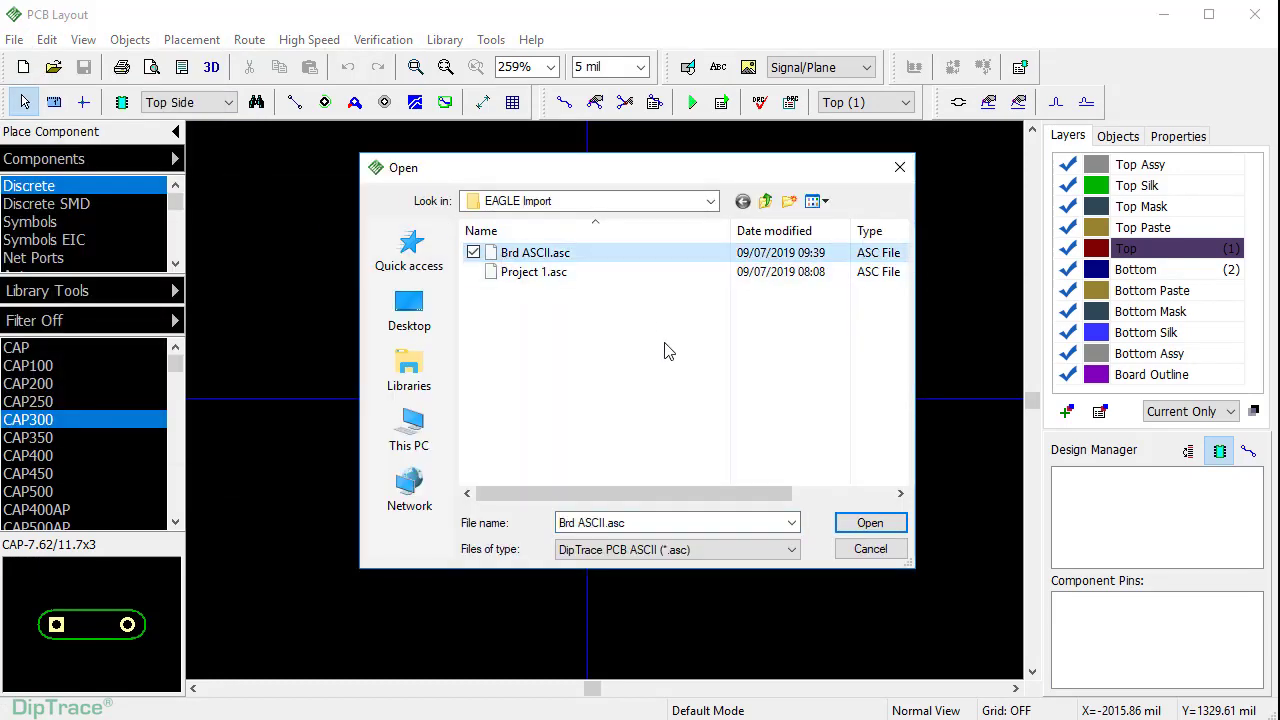
left_click(870, 523)
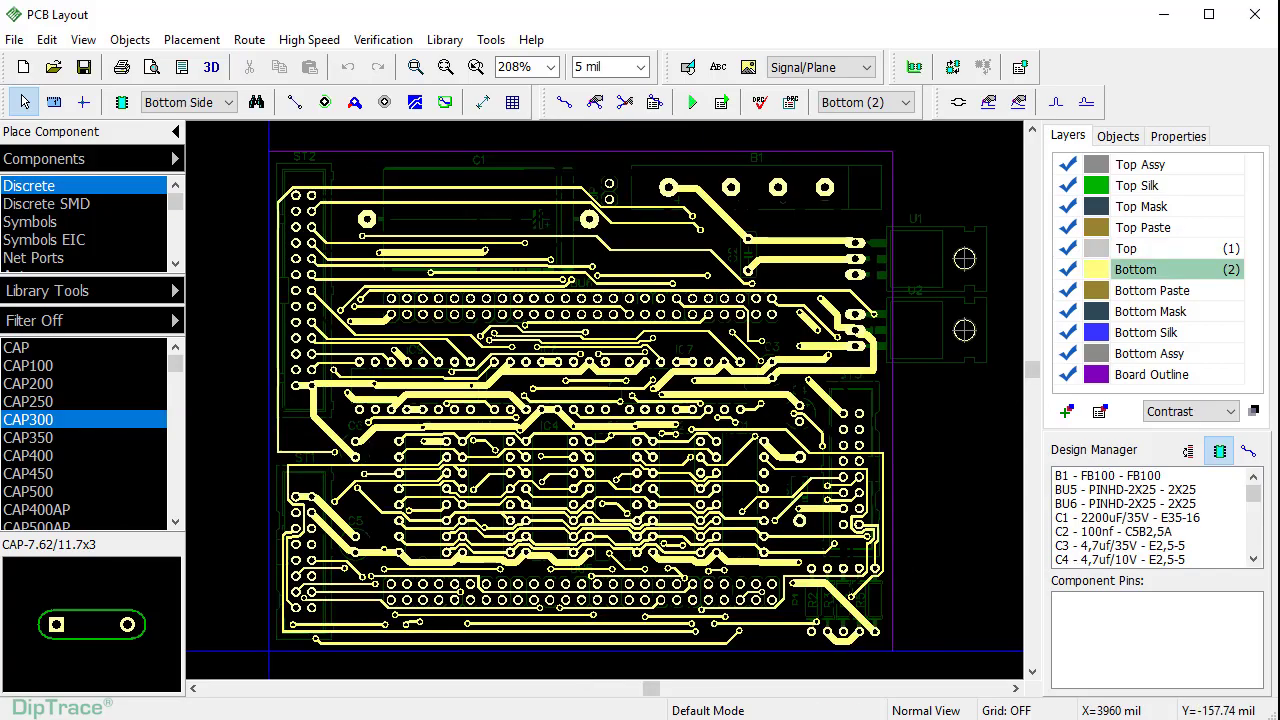